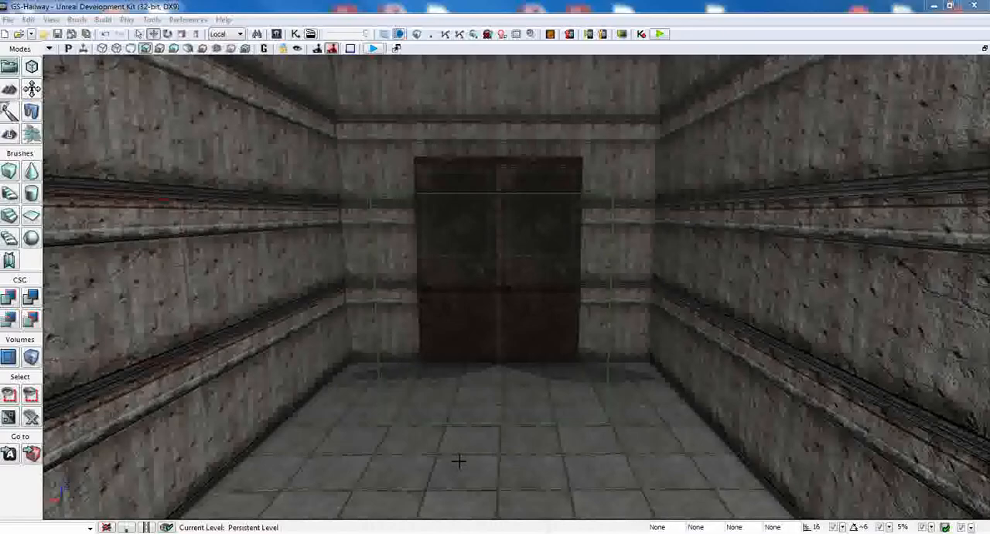
Step: Inspect the double door at the end of the hallway and the trigger volume in front of it
right_click_drag(460, 461, 462, 480)
key("w")
key("s")
key("w")
key("s")
key("w")
left_click_drag(463, 479, 459, 482)
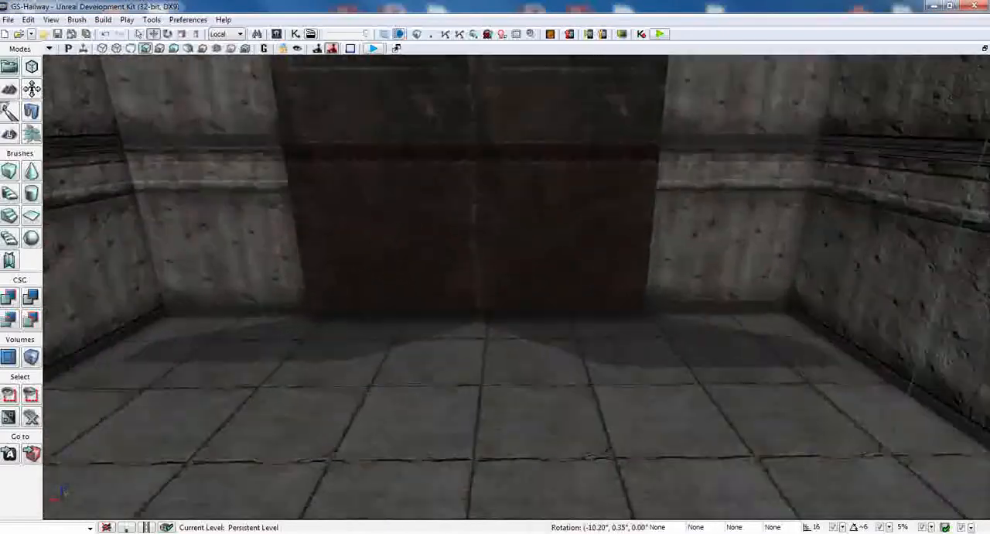
key("s")
right_click_drag(459, 483, 459, 461)
key("w")
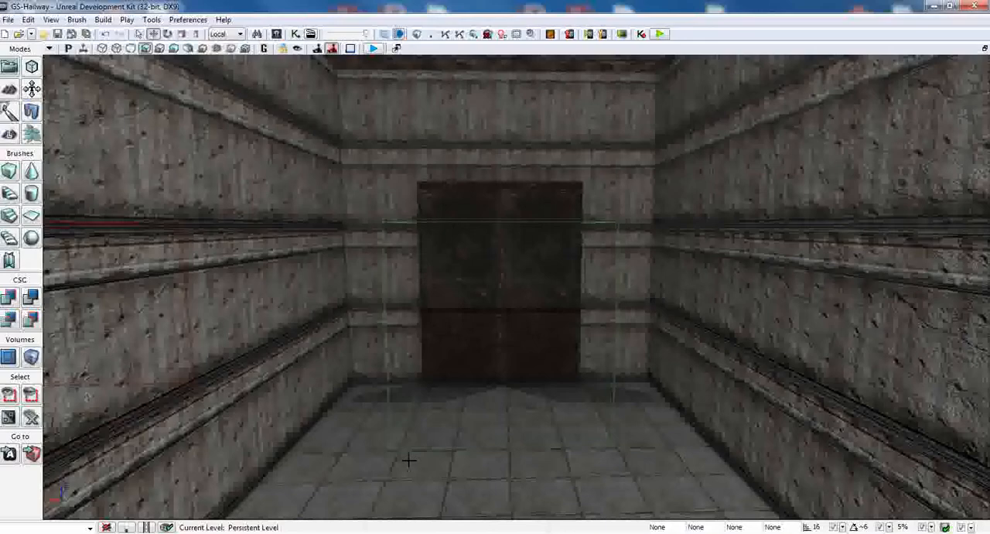
Step: Open the level's Kismet sequence and reposition the TriggerVolume_0 Touch event to make room beside it
left_click(294, 35)
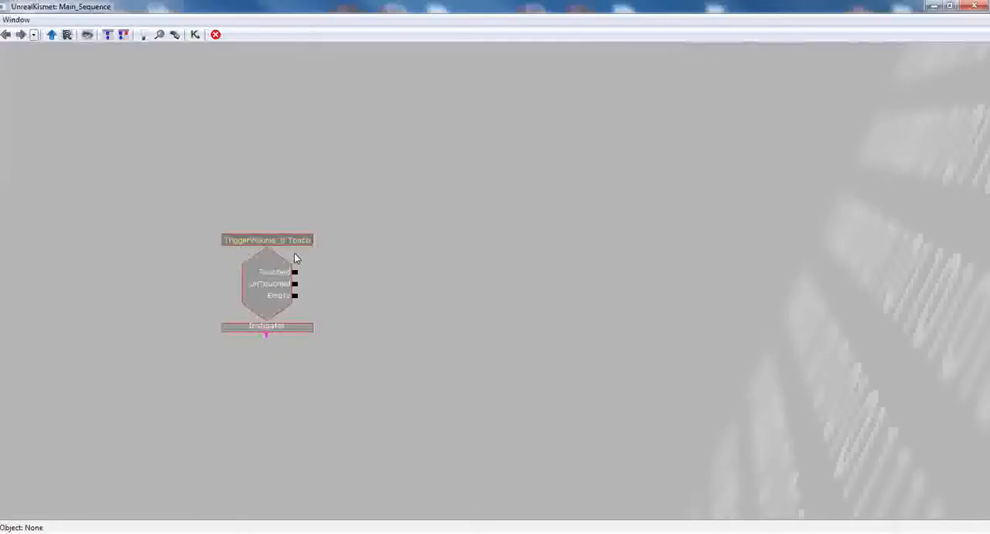
left_click_drag(273, 239, 353, 229)
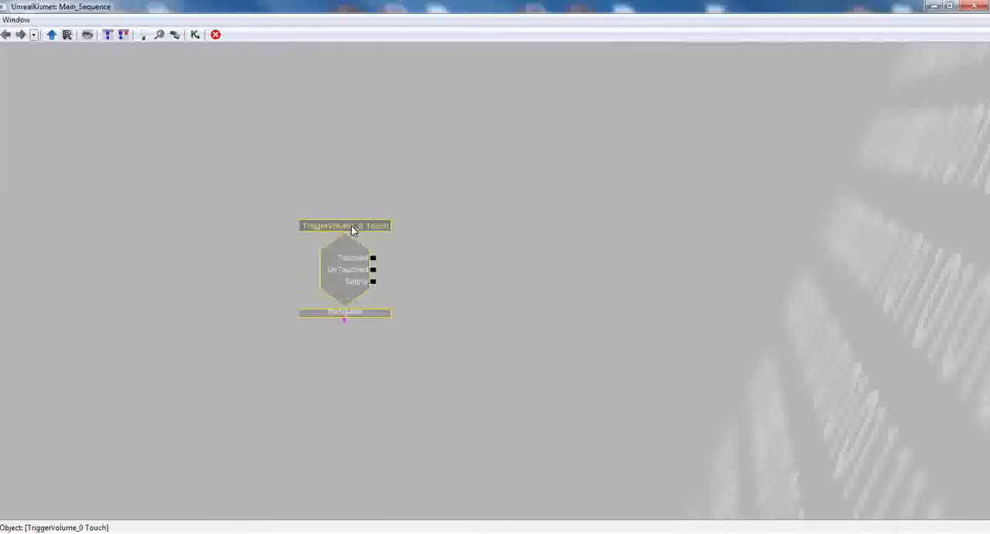
left_click(437, 274)
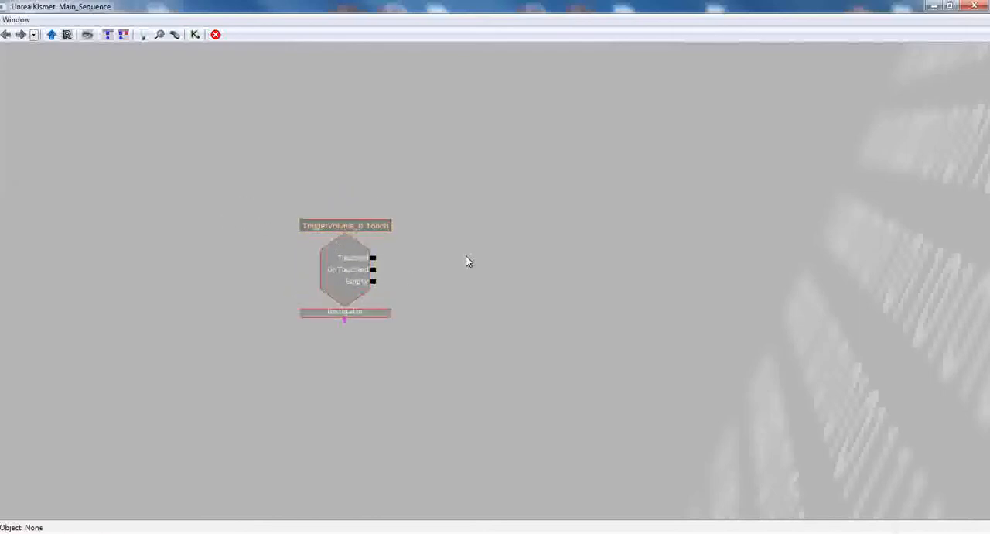
Step: Add a new Matinee node beside the touch event and arrange it with its Matinee Data variable directly below
right_click(481, 246)
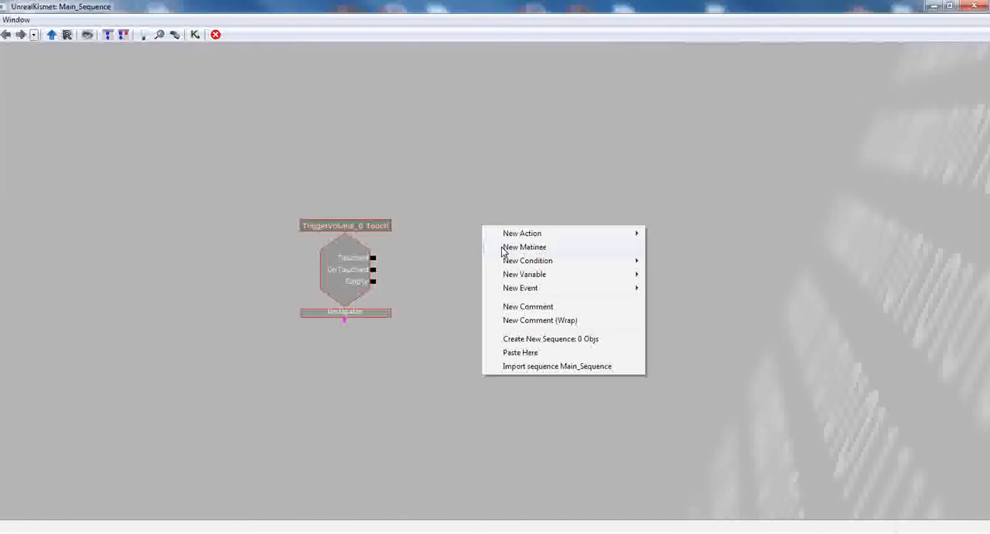
left_click(523, 247)
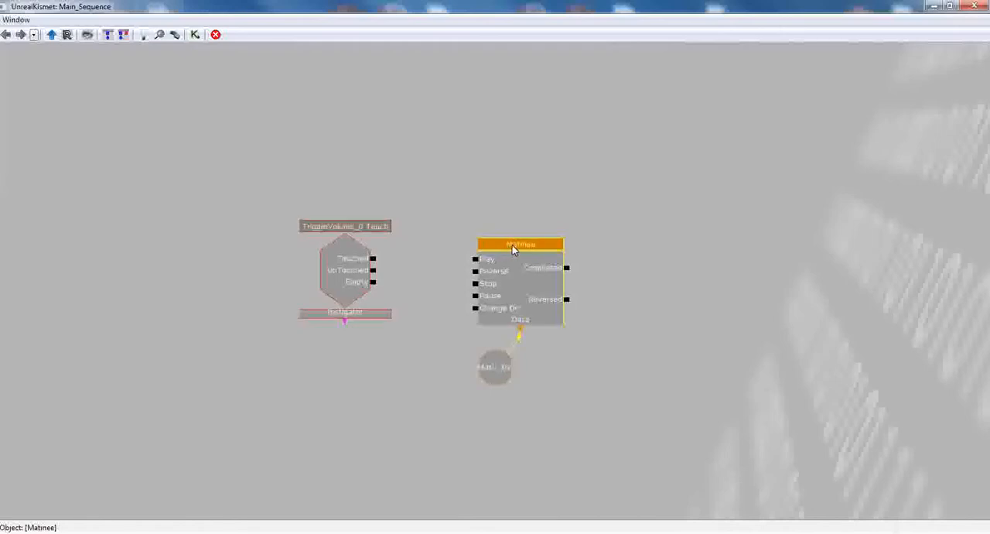
left_click_drag(505, 244, 541, 196)
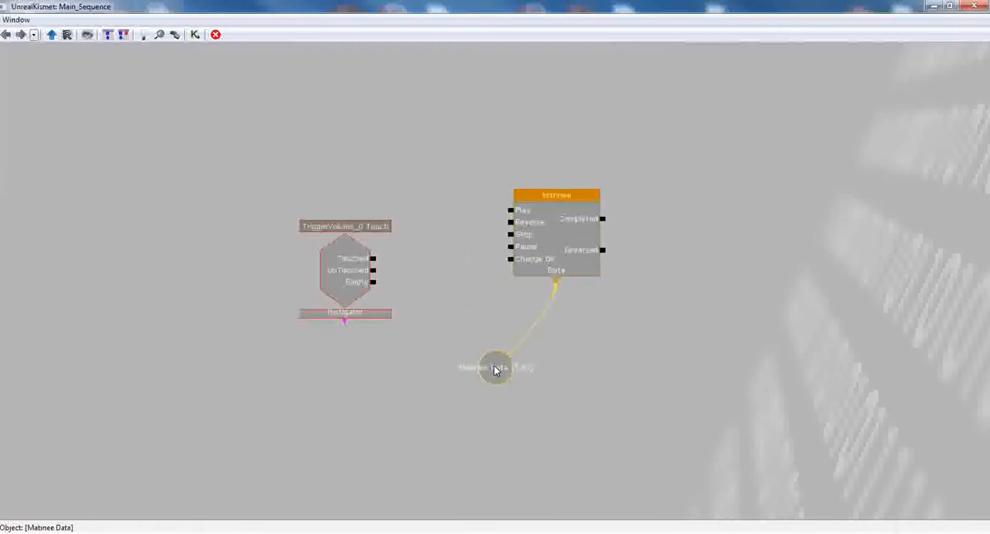
left_click_drag(501, 364, 554, 341)
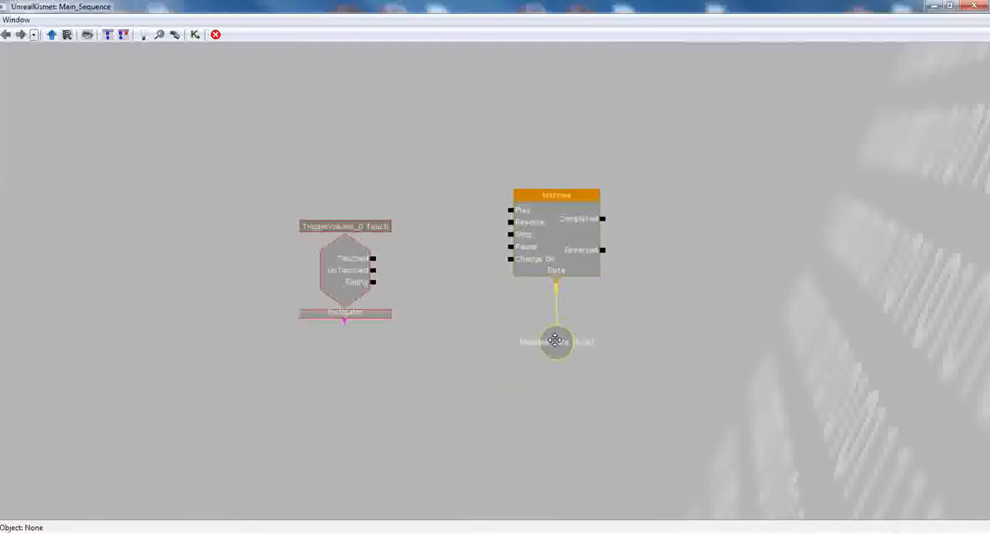
left_click(506, 326)
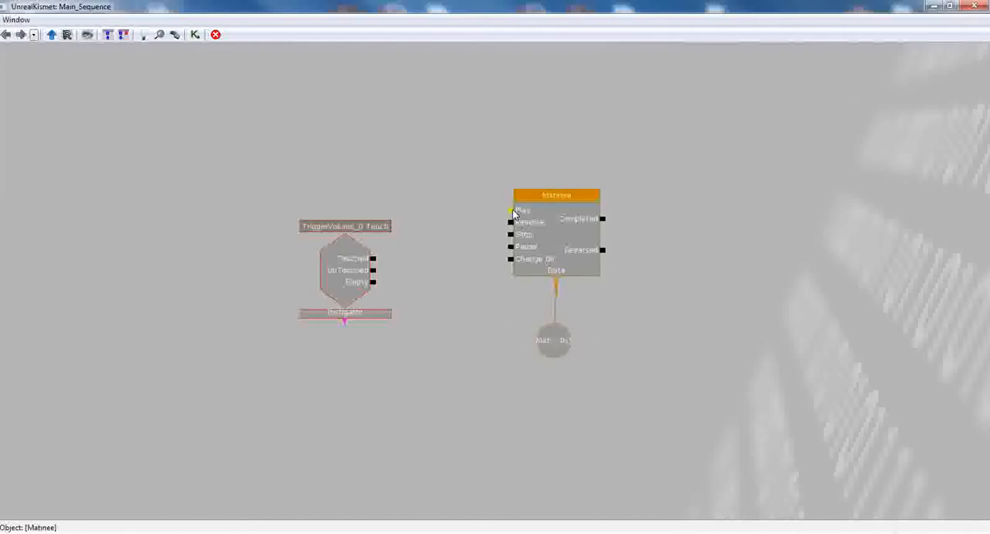
Step: Connect the trigger's Touched output to the Matinee's Play input and its UnTouched output to Reverse
left_click_drag(373, 259, 510, 210)
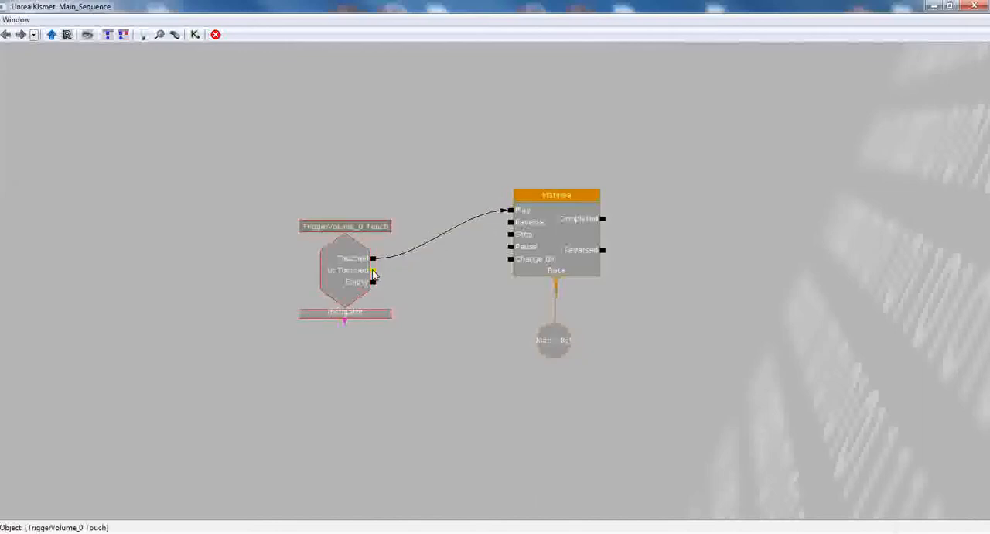
left_click_drag(373, 275, 511, 223)
left_click_drag(372, 270, 517, 222)
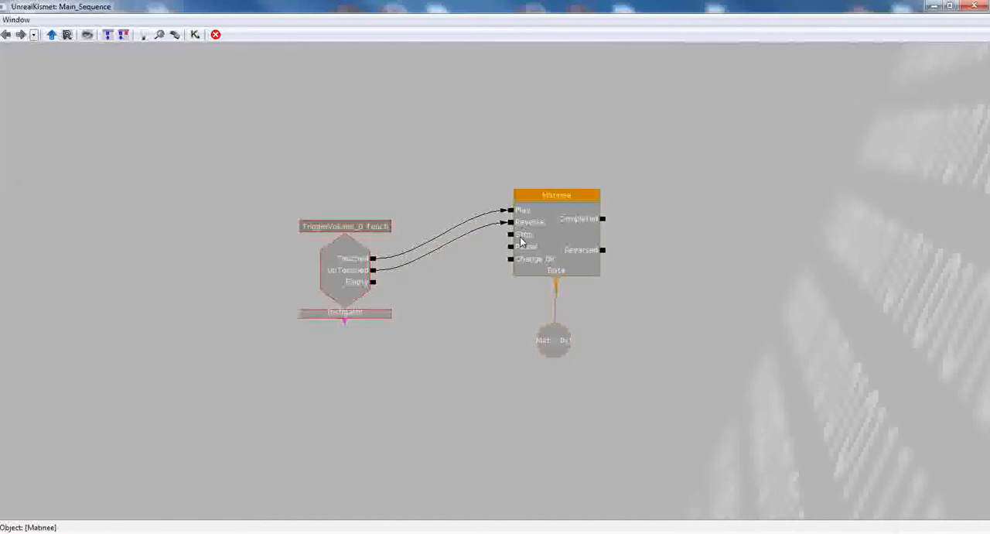
Step: Open the Matinee node's editor, and close both Kismet and the Matinee editor to return to the level view
left_click(550, 207)
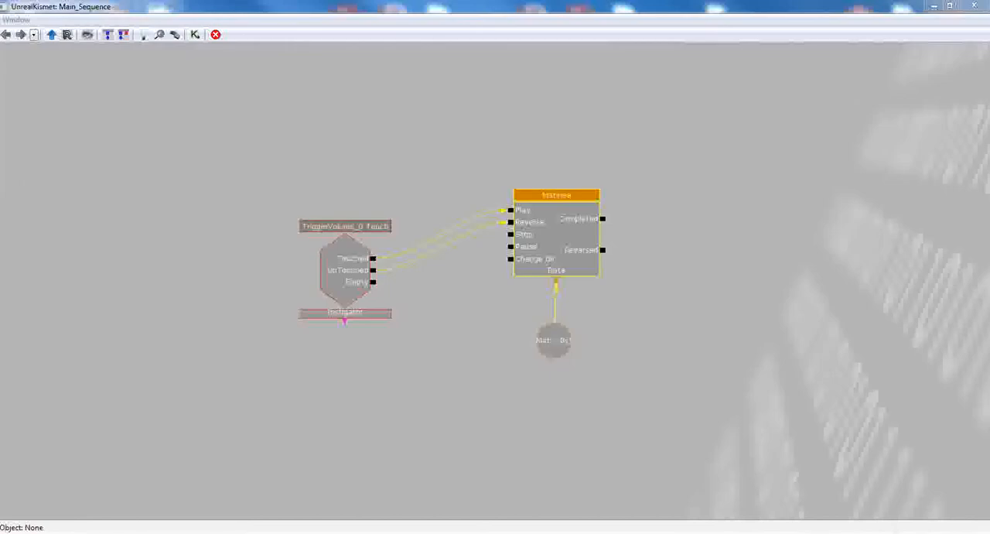
left_click_drag(0, 86, 612, 89)
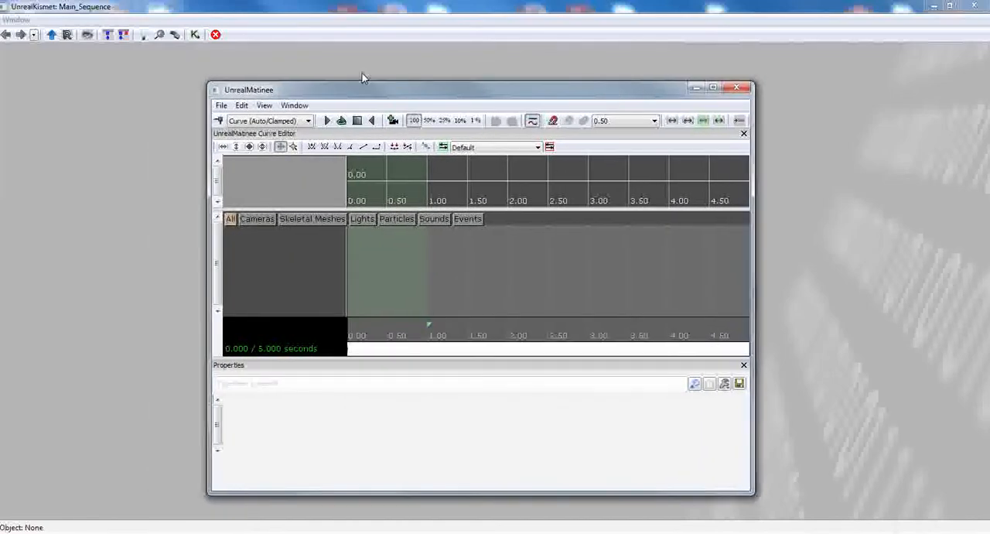
left_click(981, 8)
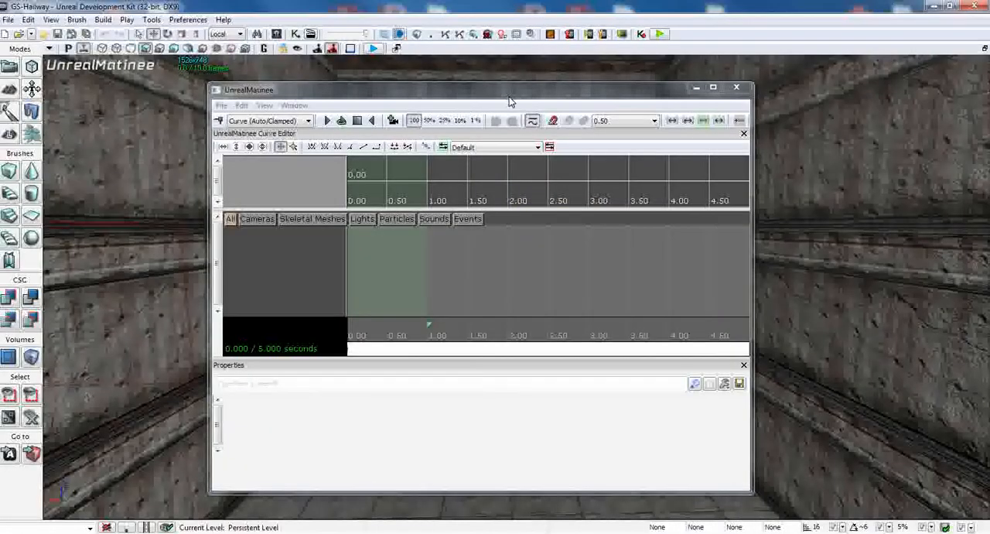
left_click_drag(529, 93, 356, 117)
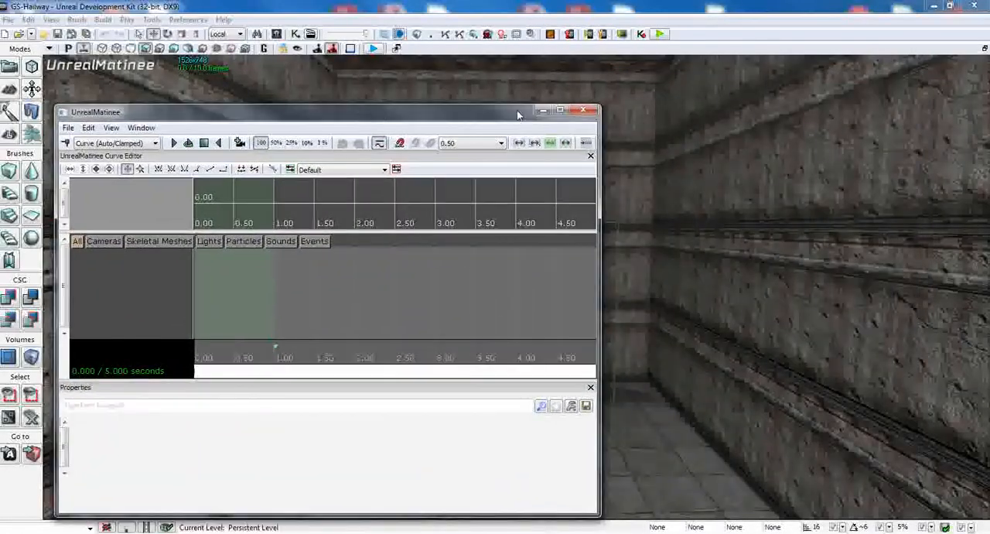
left_click(585, 111)
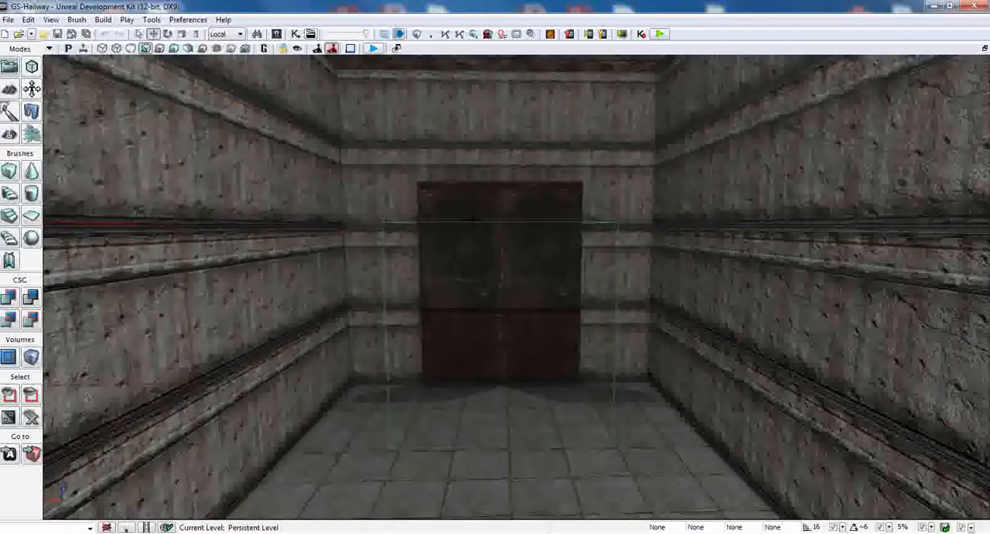
Step: Convert the left door panel to a StaticMeshActor and back to a Mover
left_click(471, 202)
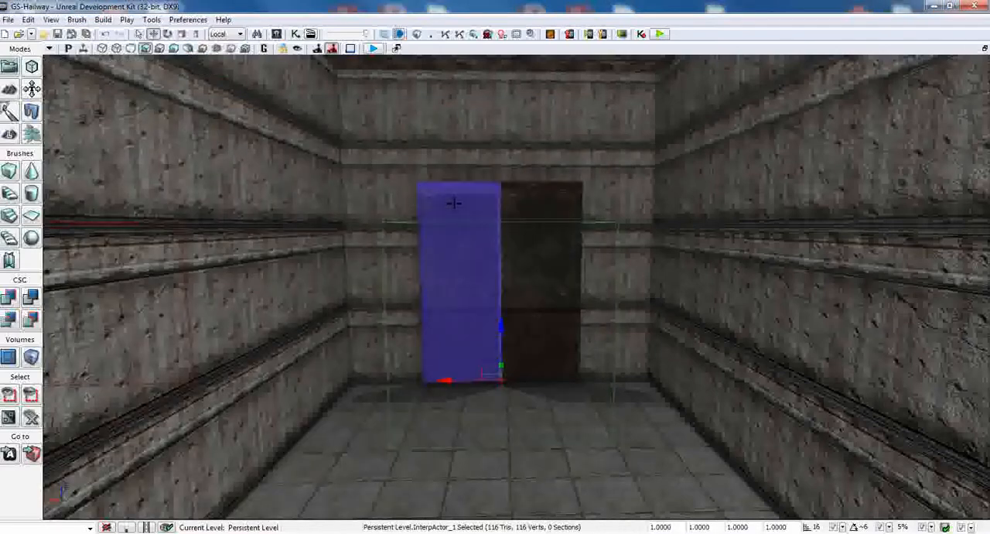
right_click(455, 203)
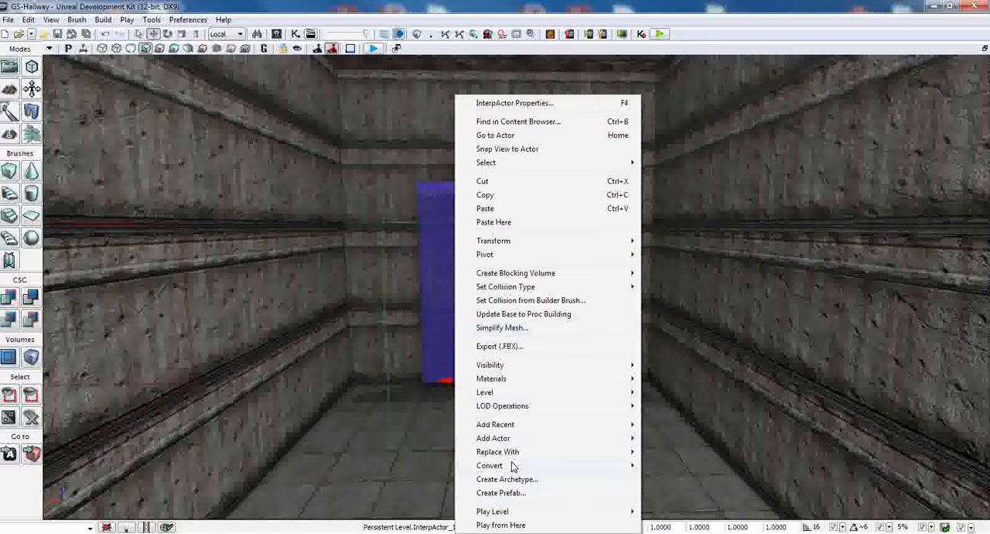
mouse_move(512, 467)
left_click(691, 466)
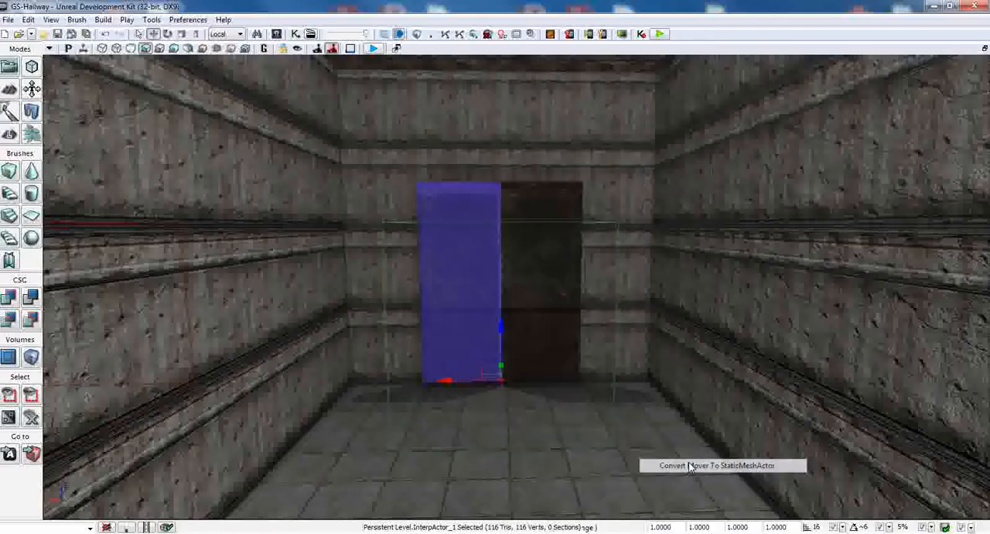
right_click(453, 202)
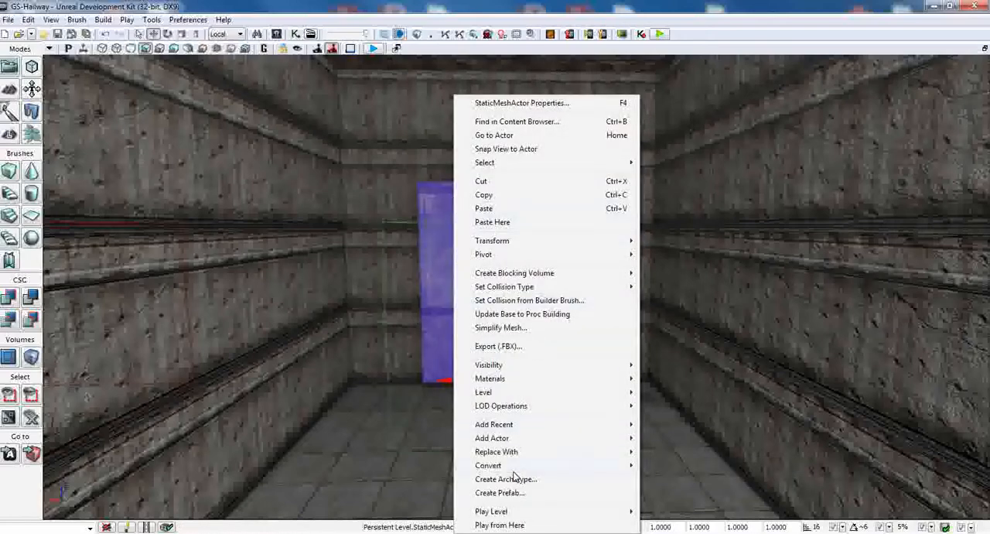
mouse_move(511, 468)
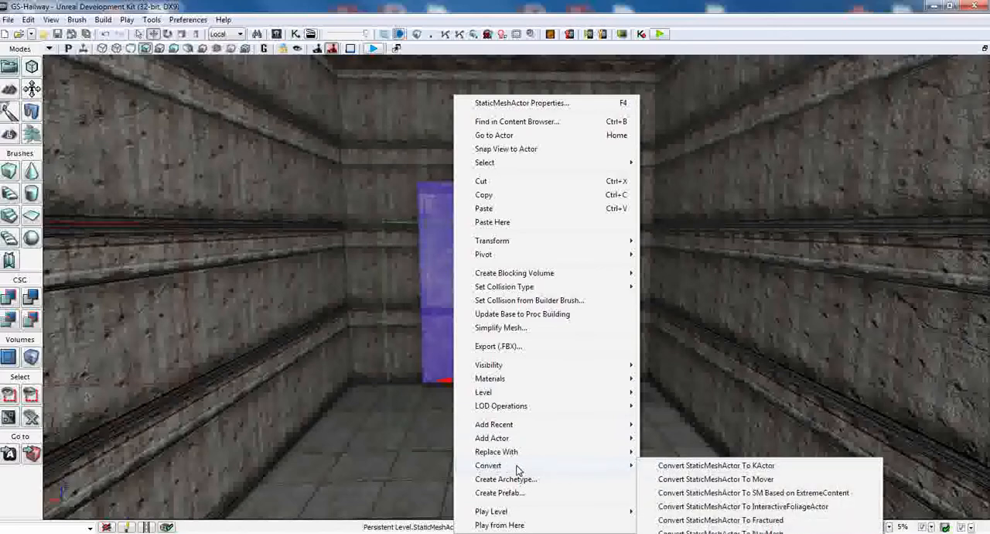
left_click(697, 479)
Step: With the left door panel selected, open the Matinee sequence and place its editor clear of the door, showing the timeline's start
left_click(504, 207)
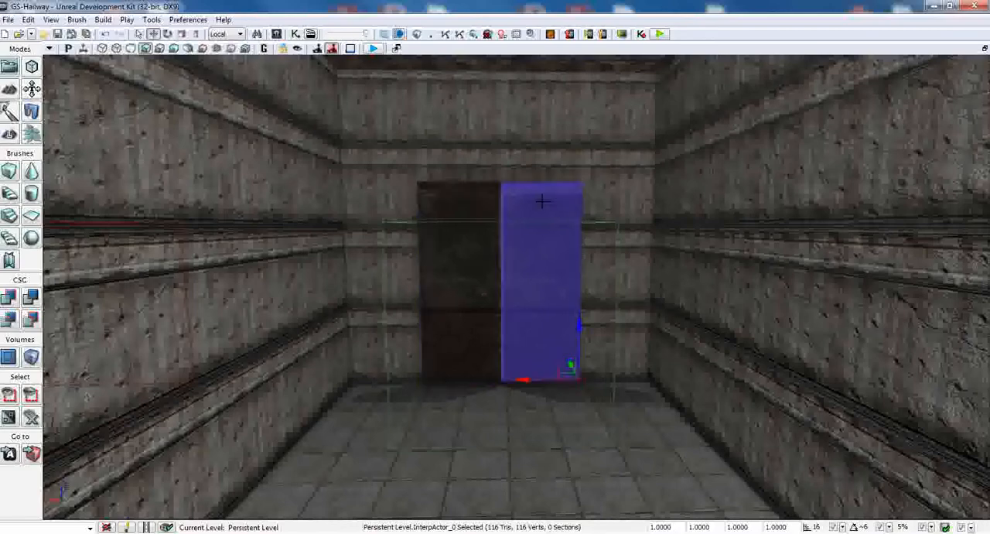
left_click(483, 208)
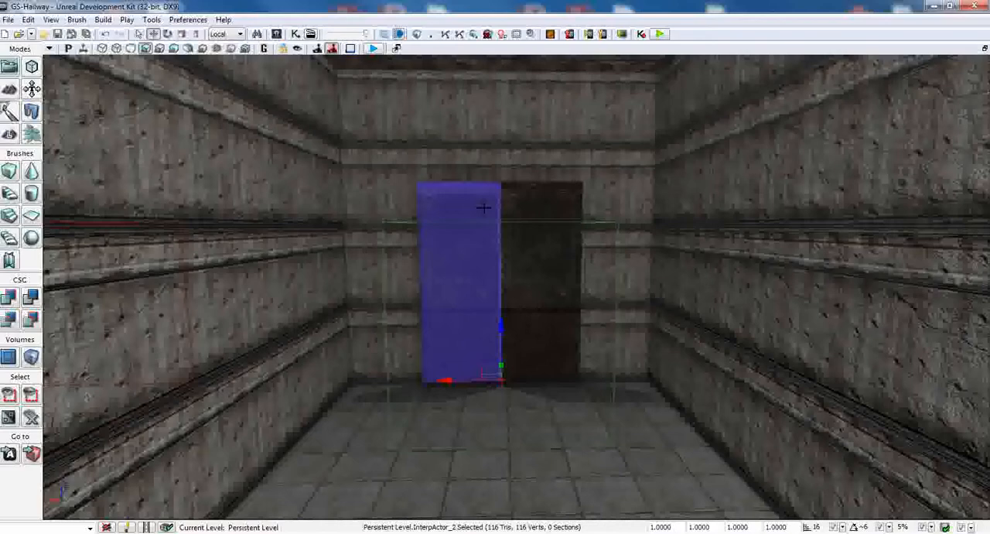
left_click(311, 35)
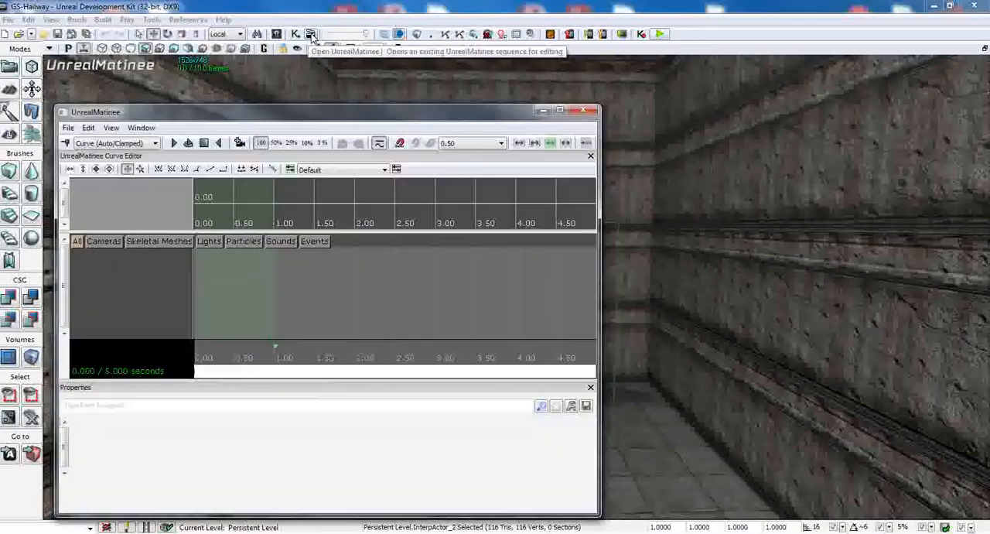
left_click_drag(356, 115, 800, 106)
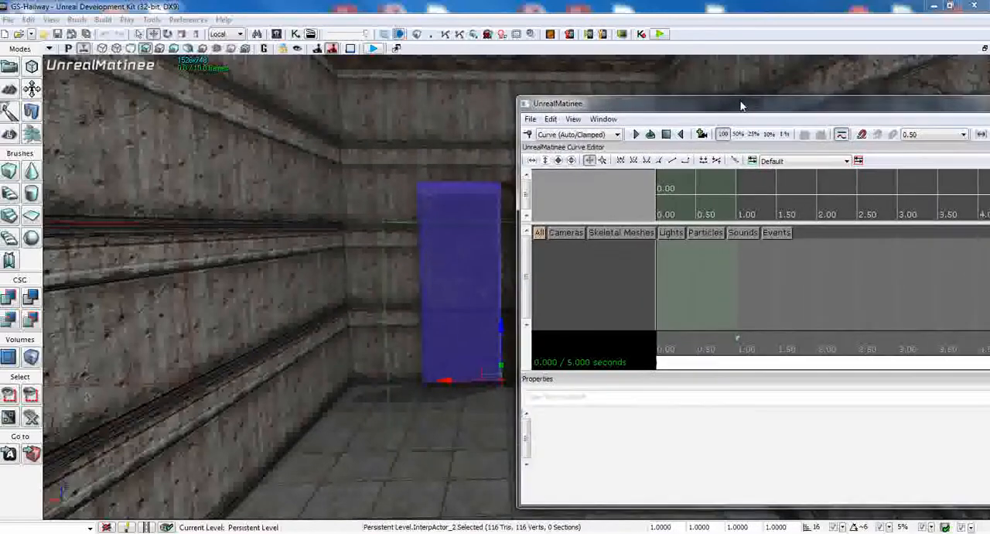
left_click_drag(740, 105, 753, 103)
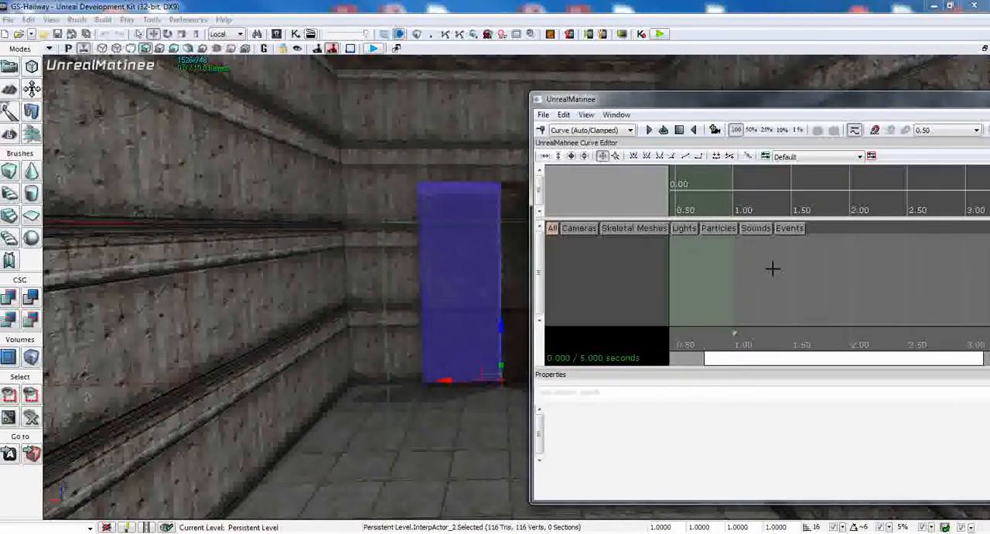
left_click_drag(787, 356, 705, 365)
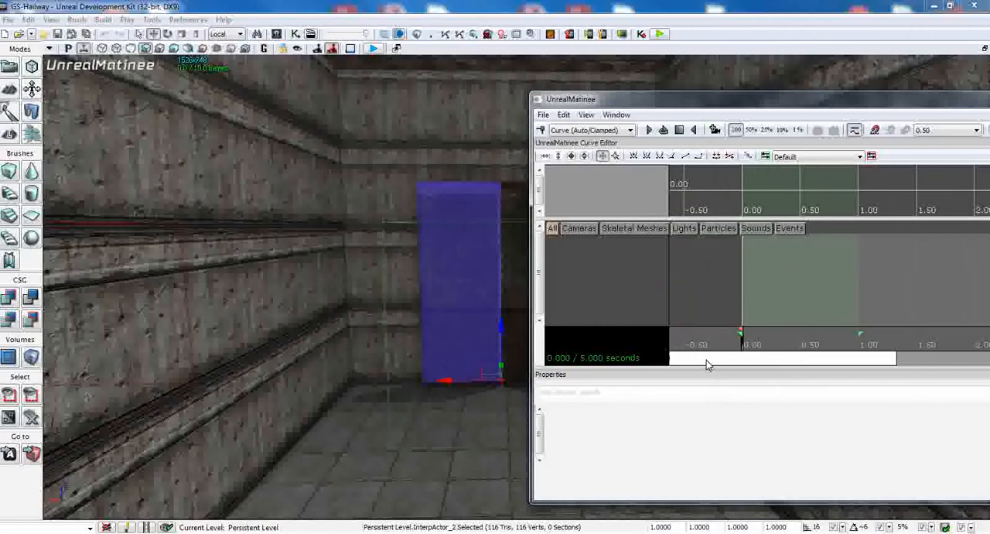
Step: Add a new empty Matinee group named LeftDoorMovement for the selected left door panel
left_click(455, 188)
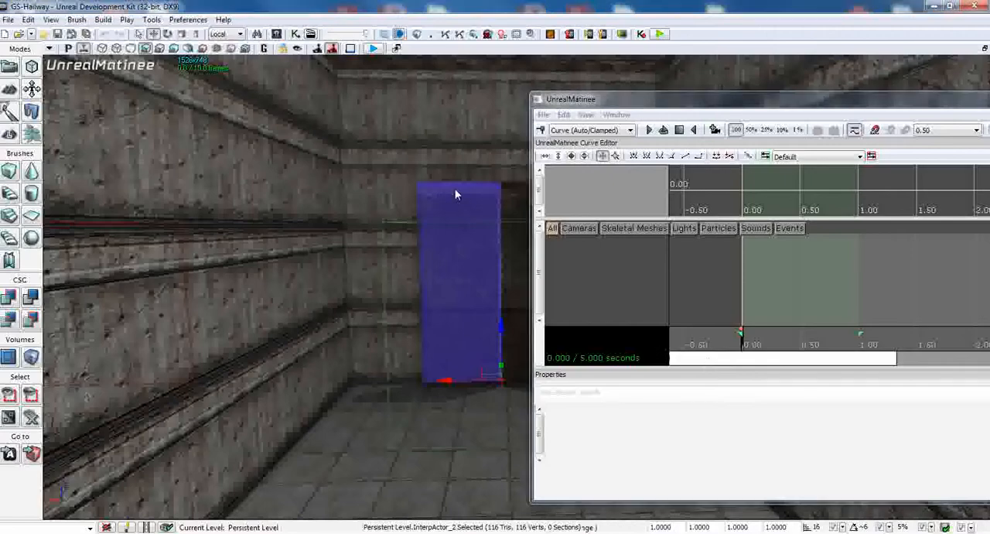
left_click(449, 189)
right_click(574, 254)
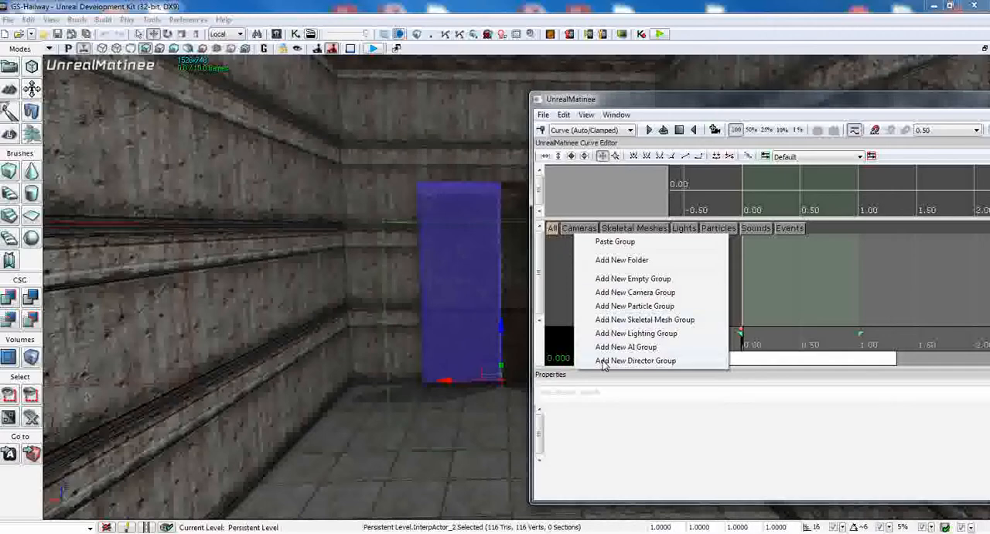
left_click(612, 279)
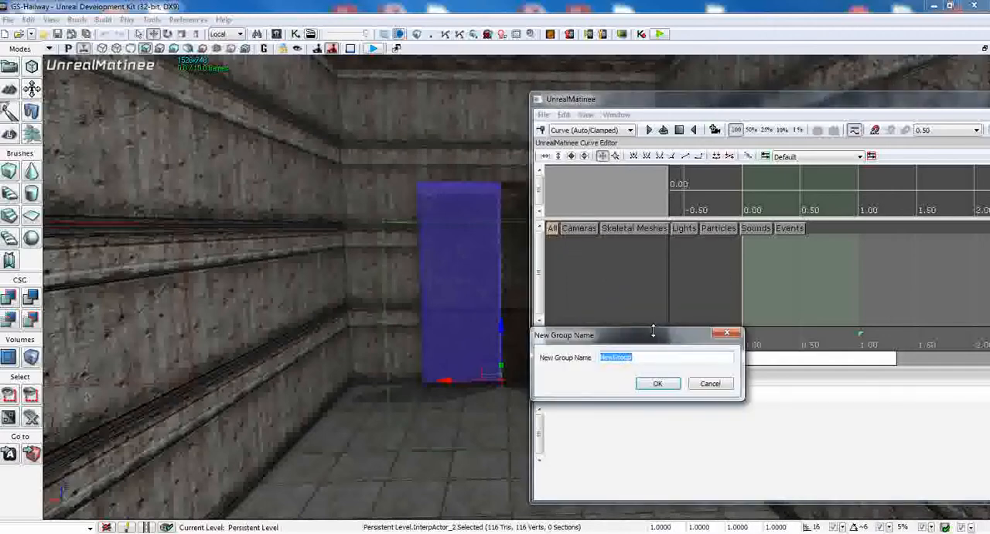
type("Do")
key("BackSpace")
key("BackSpace")
type("LeftDoorMovement")
left_click(657, 383)
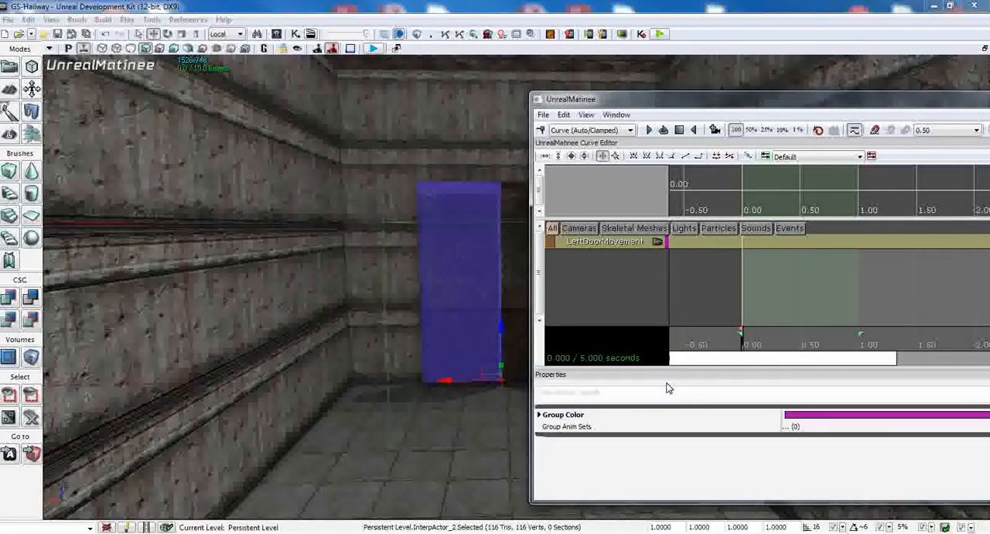
Step: Add a Movement track to the LeftDoorMovement group and scrub the timeline to about 0.22 seconds
right_click(595, 246)
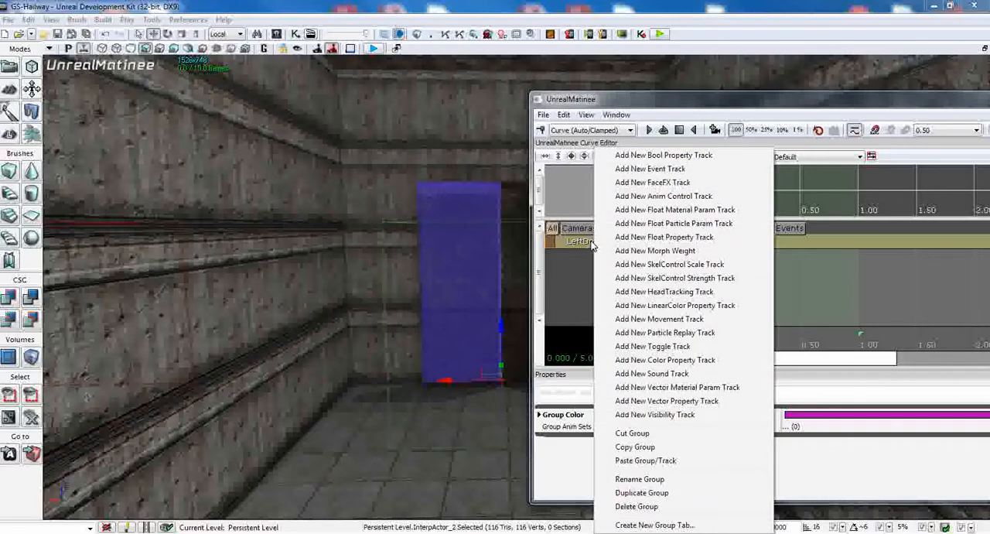
left_click(667, 319)
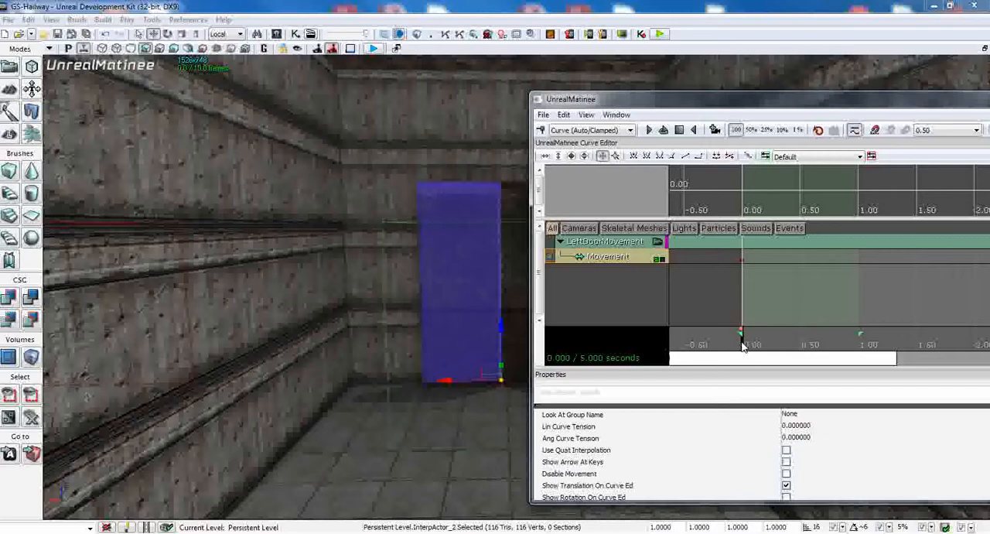
left_click_drag(743, 346, 767, 346)
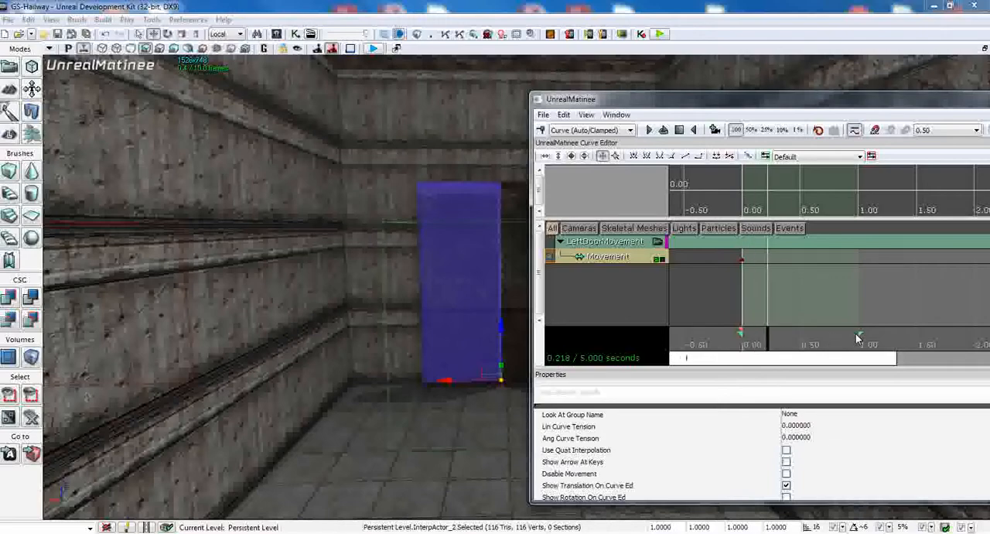
Step: With the loop section extended to 2.00 seconds, key the left door panel slid open there and return the timeline to 0.000
left_click_drag(860, 332, 974, 331)
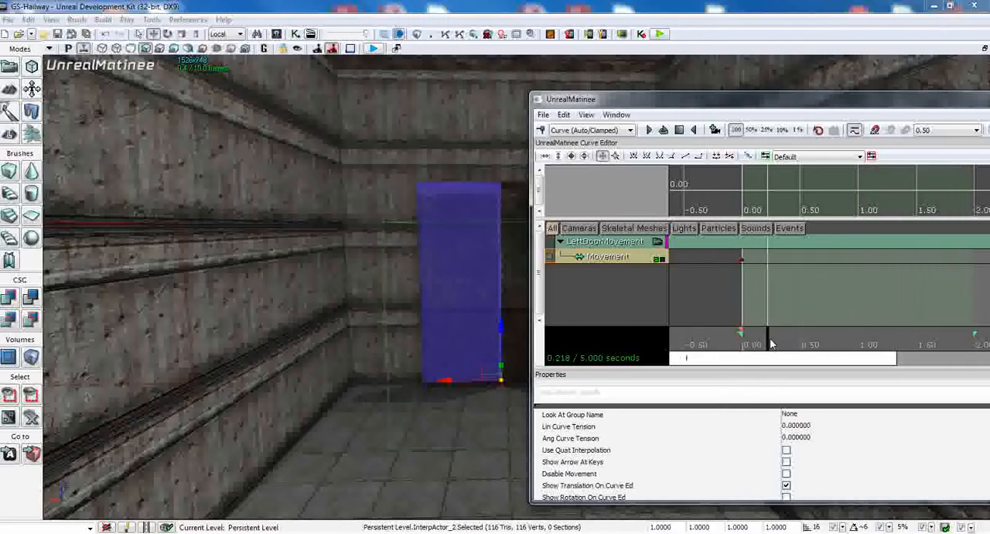
left_click_drag(768, 343, 975, 343)
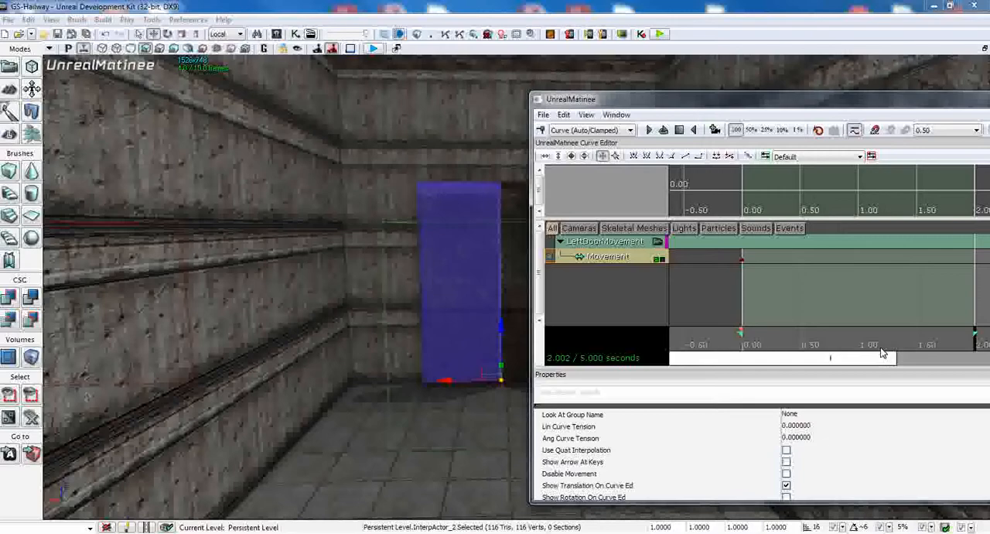
key("Return")
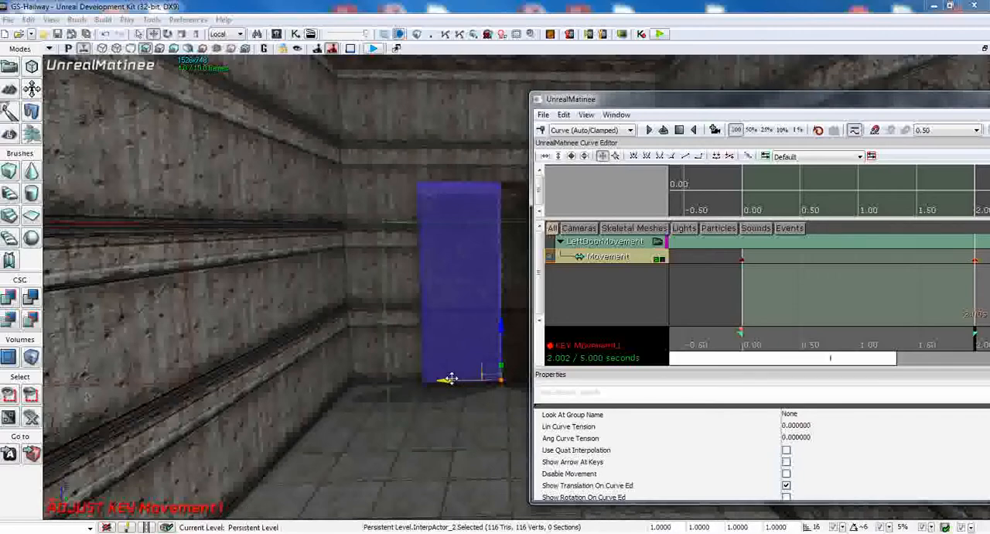
left_click_drag(448, 379, 380, 379)
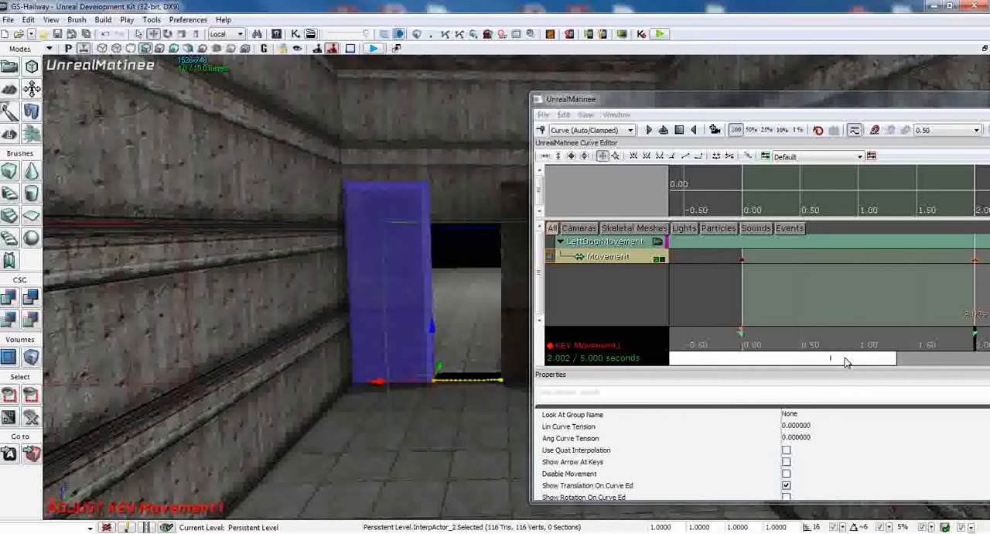
left_click(747, 338)
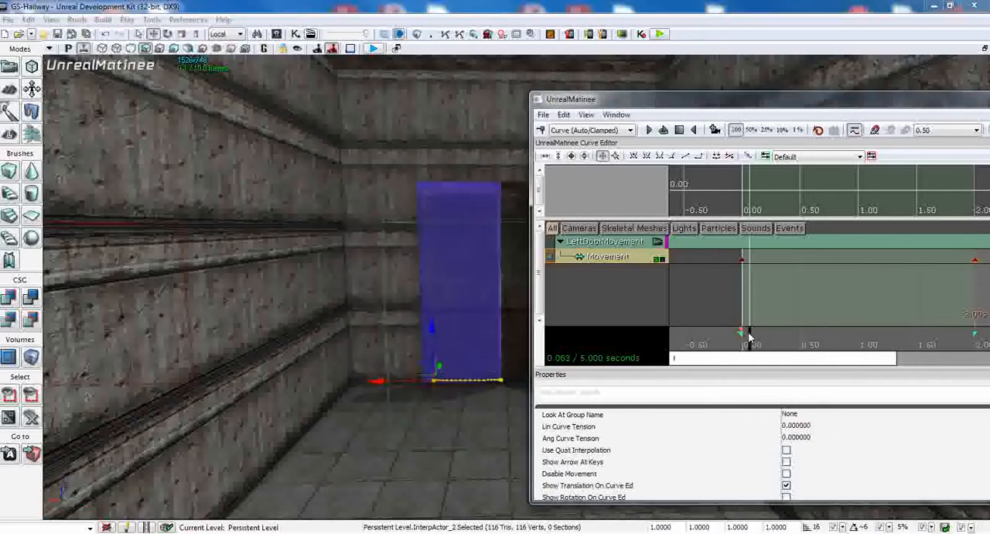
mouse_move(751, 338)
left_mouse_down()
mouse_move(976, 340)
mouse_move(732, 335)
left_mouse_up()
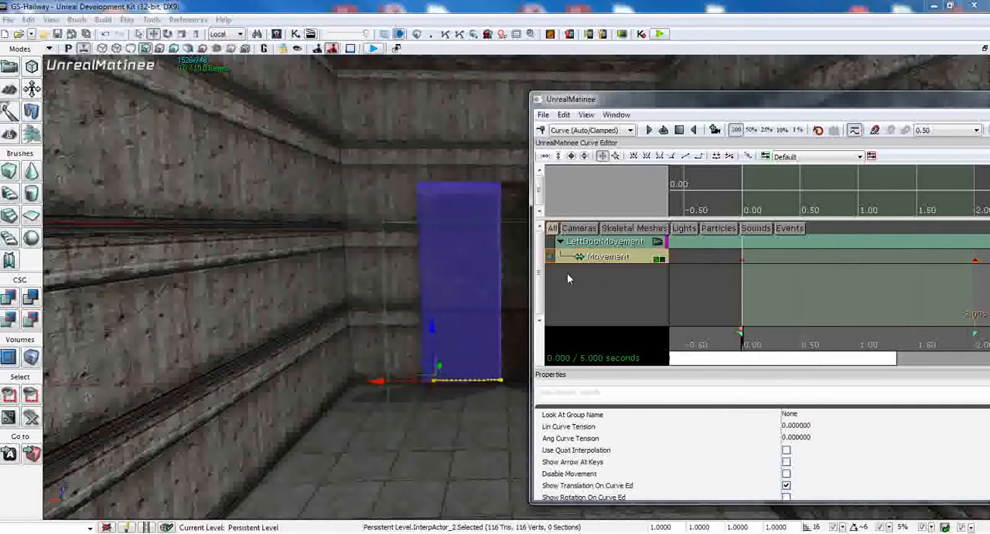
Step: Move the Matinee window clear of the right door panel and select that panel
left_click_drag(837, 104, 360, 93)
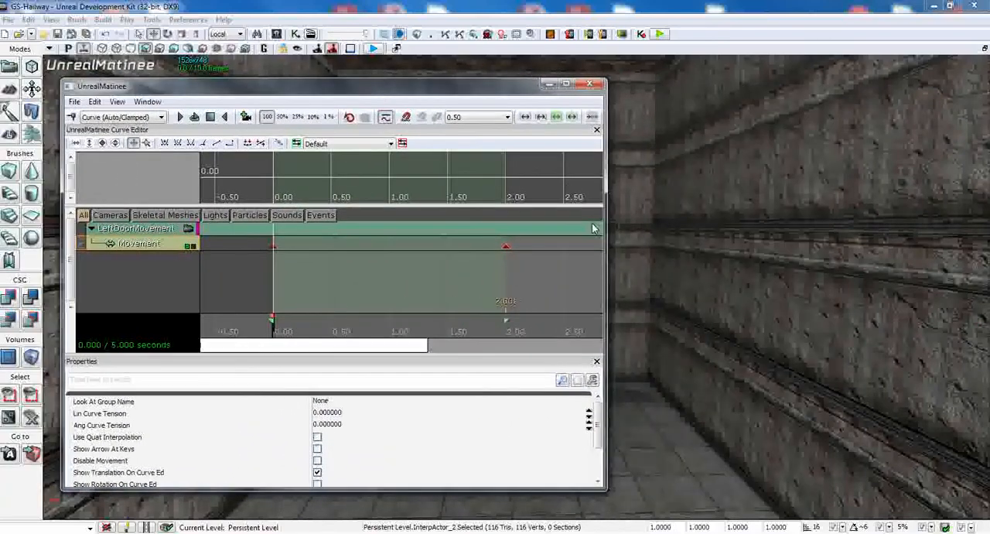
left_click_drag(569, 228, 520, 230)
left_click_drag(410, 94, 377, 94)
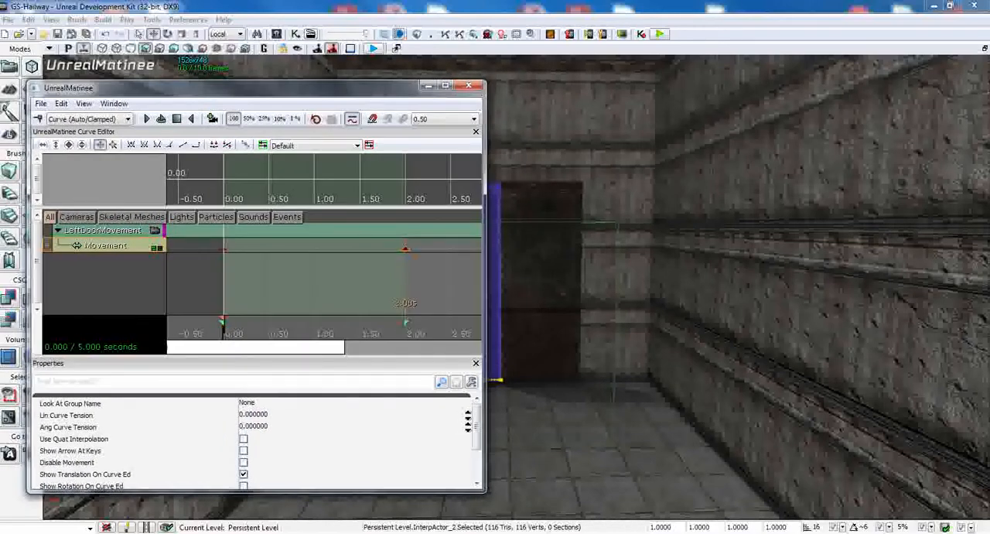
left_click(548, 203)
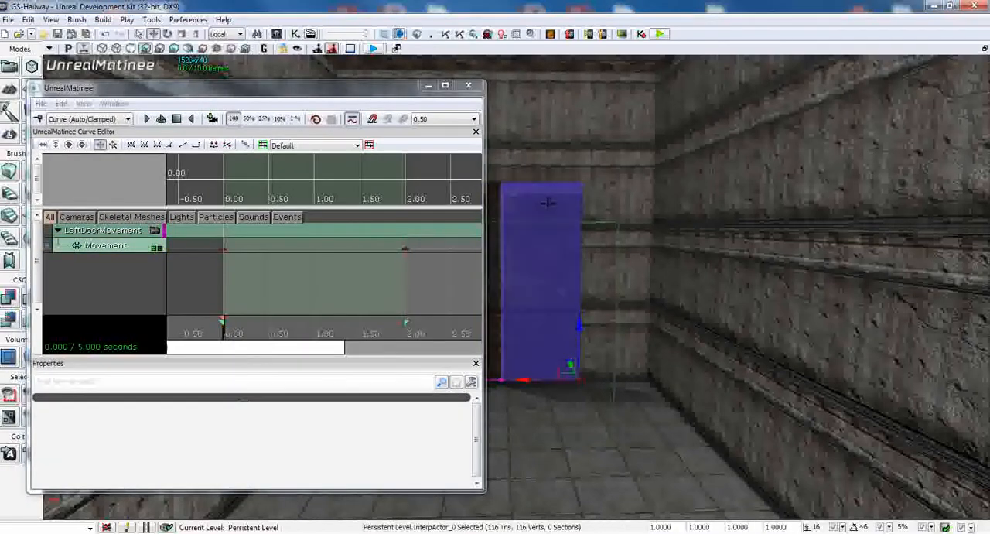
right_click(97, 269)
left_click(141, 281)
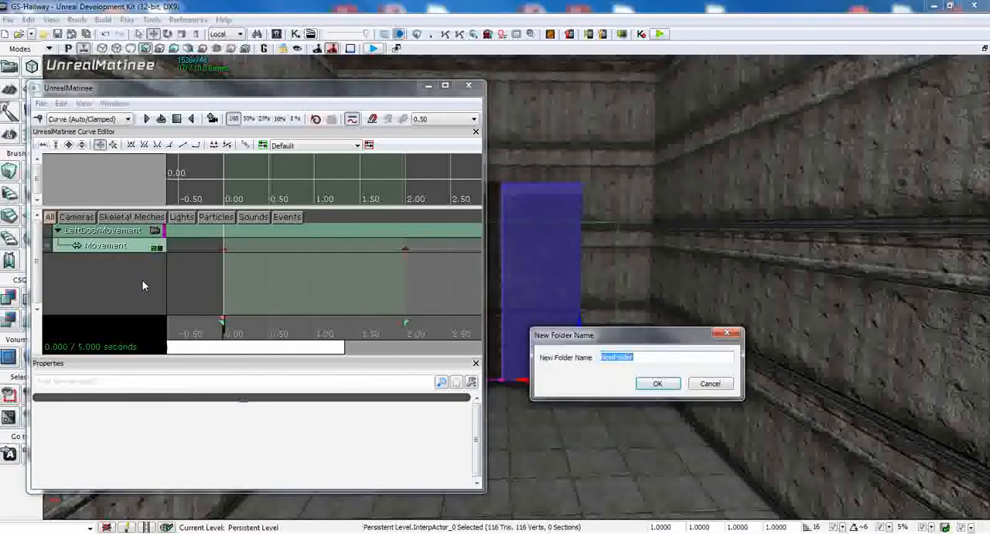
type("RightDoorMovement")
left_click(656, 383)
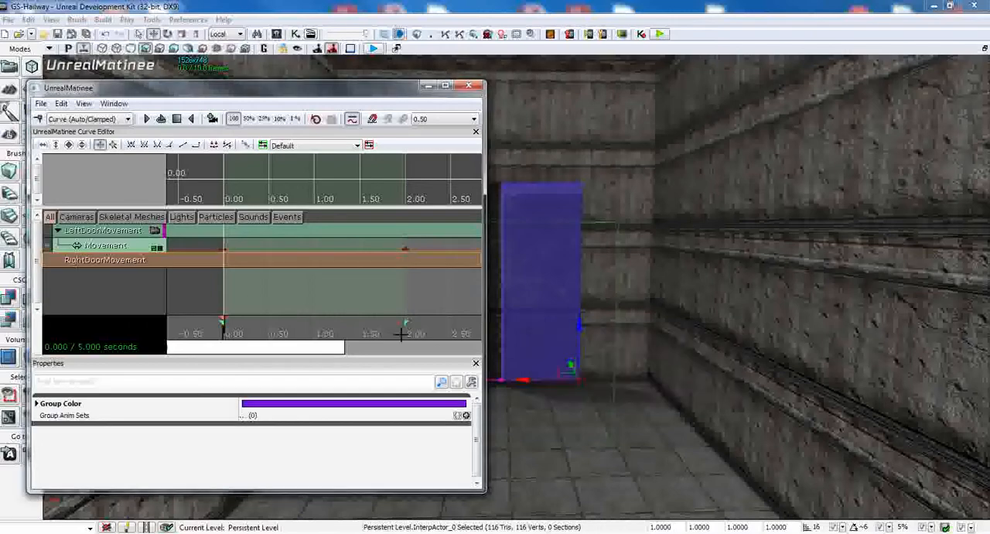
right_click(106, 263)
right_click(76, 263)
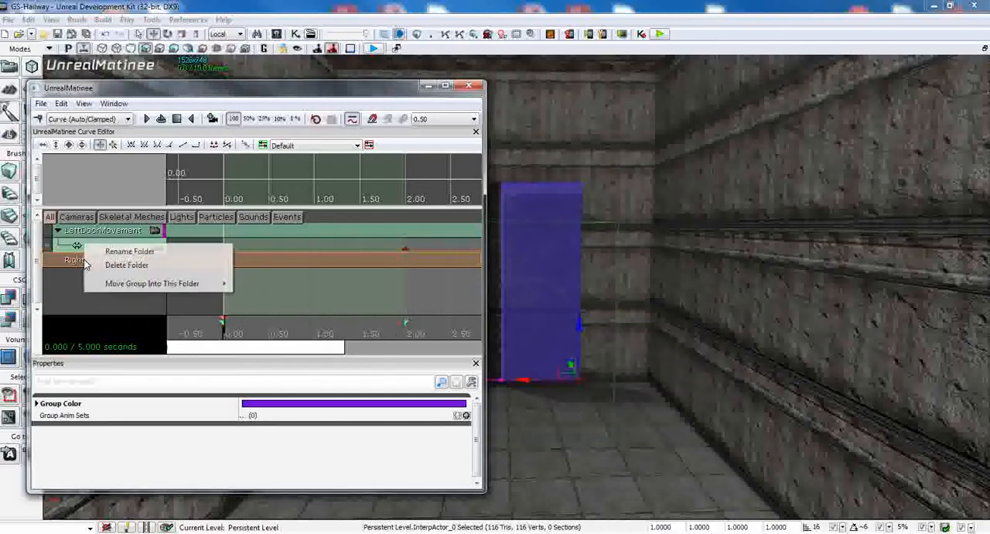
left_click(126, 265)
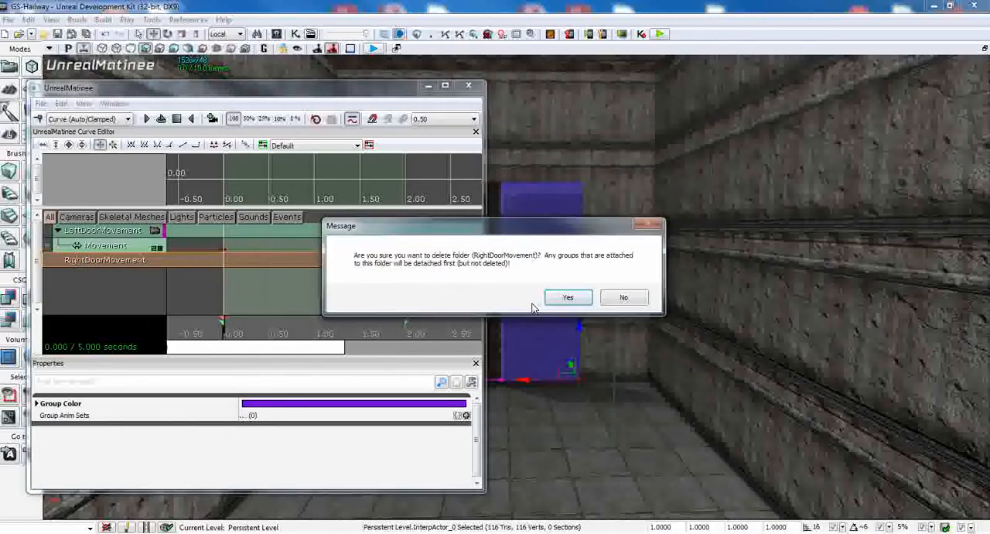
left_click(568, 299)
Step: Add a new empty group named RightDoorMovement for the selected right door panel and give it a Movement track
right_click(107, 261)
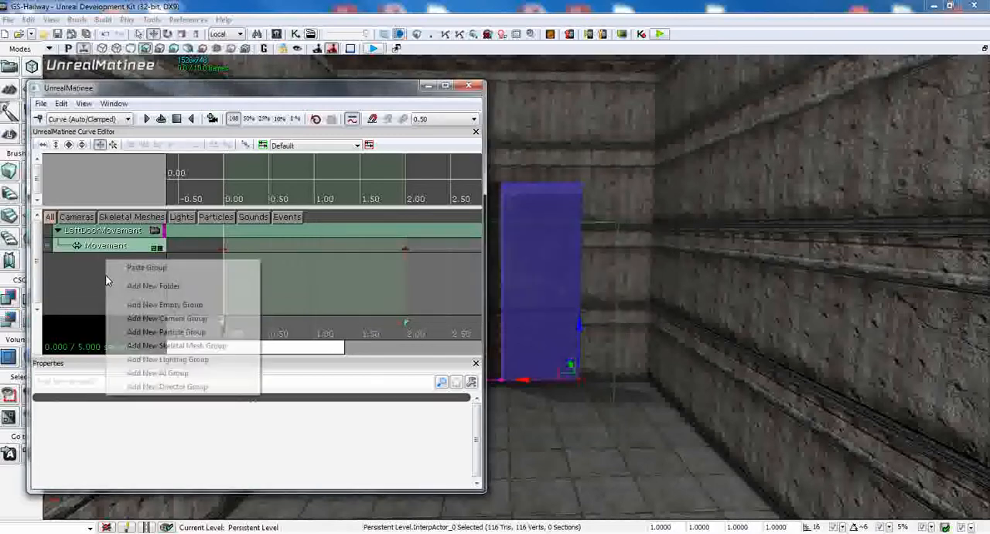
left_click(158, 304)
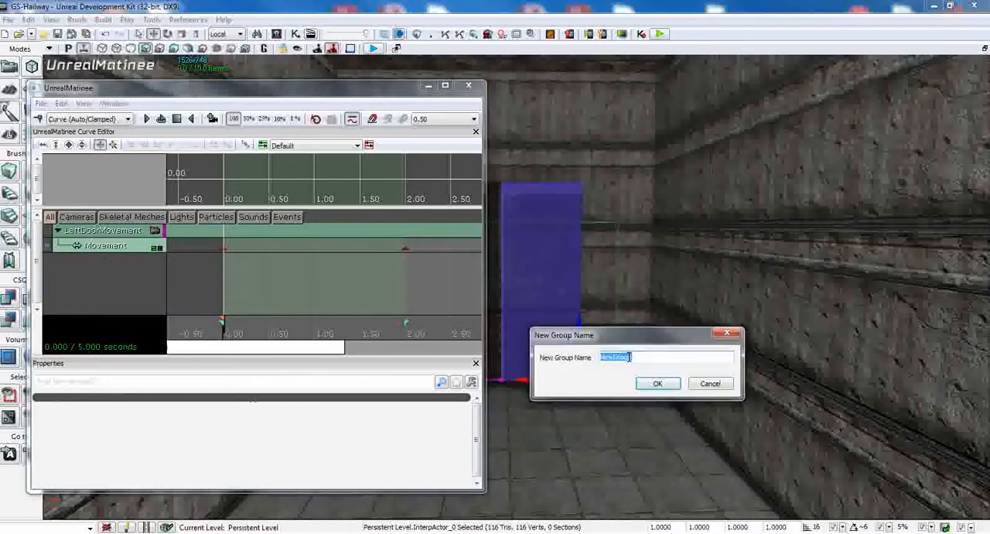
type("RightDoorMovement")
left_click(658, 384)
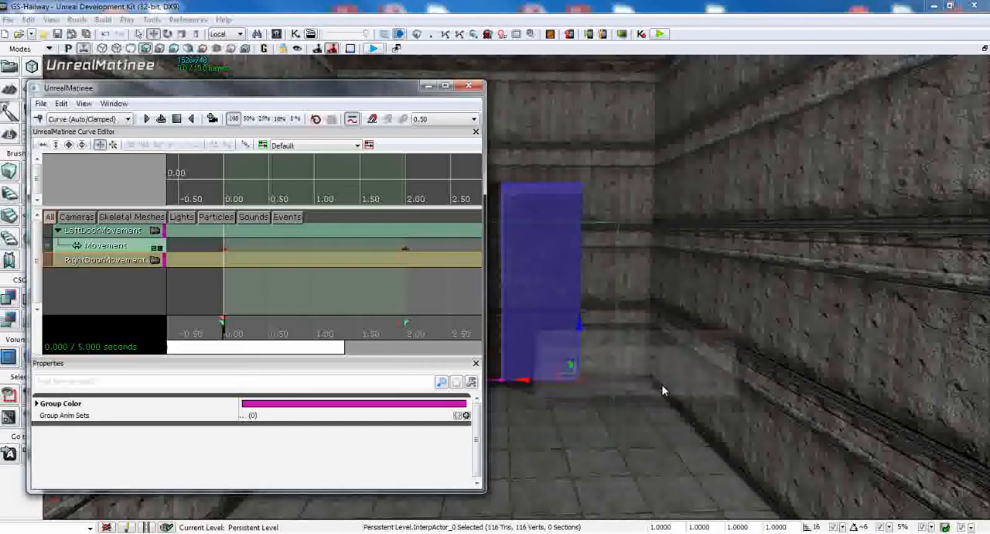
right_click(122, 260)
left_click(88, 261)
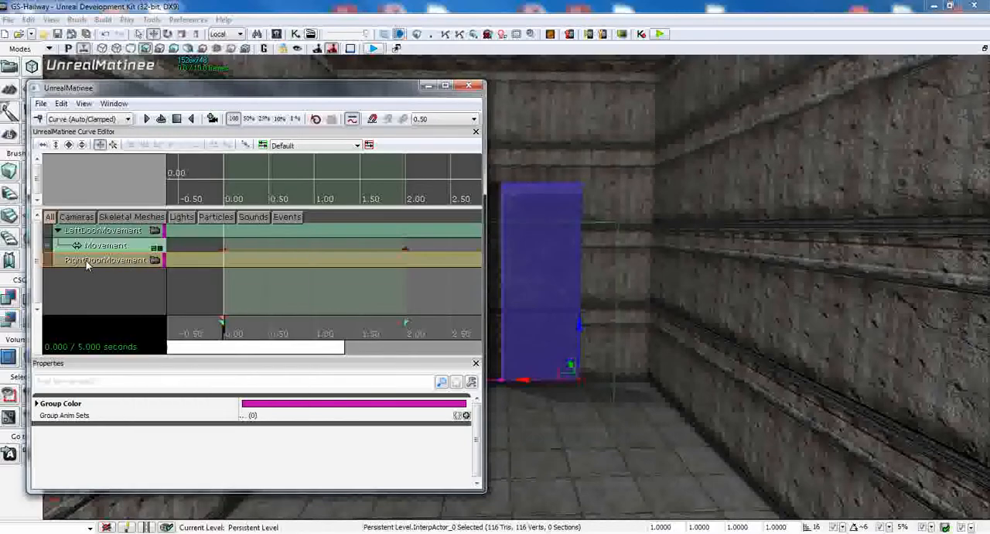
right_click(84, 261)
left_click(128, 318)
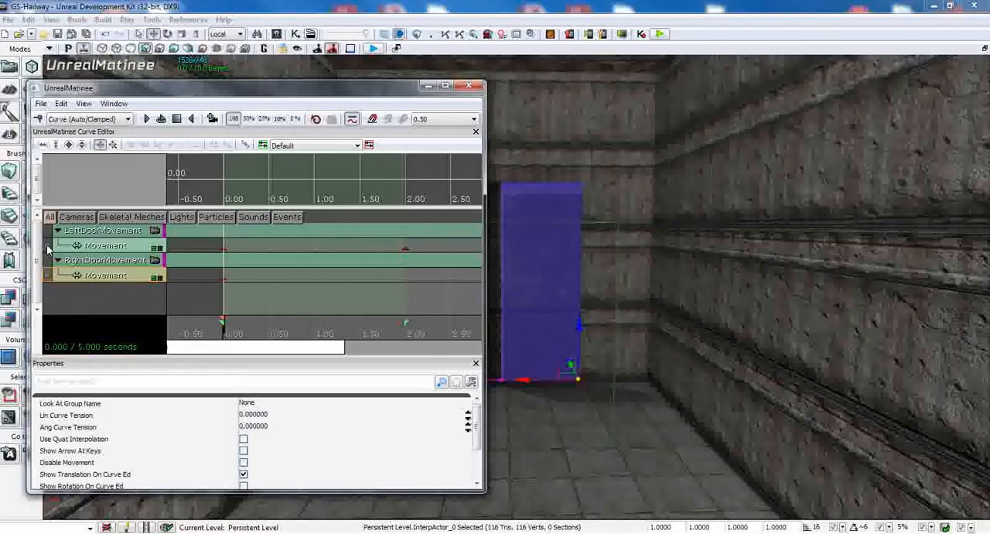
Step: Add a RightDoorMovement key at about 2.00 seconds and slide the right door panel open, away from the left panel
left_click(47, 247)
left_click(47, 245)
left_click_drag(222, 333, 408, 333)
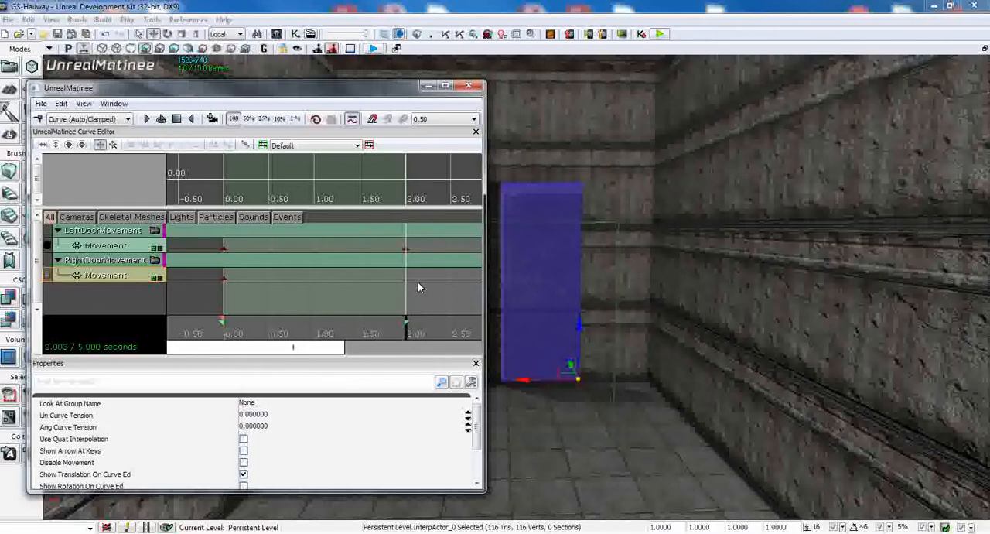
key("Return")
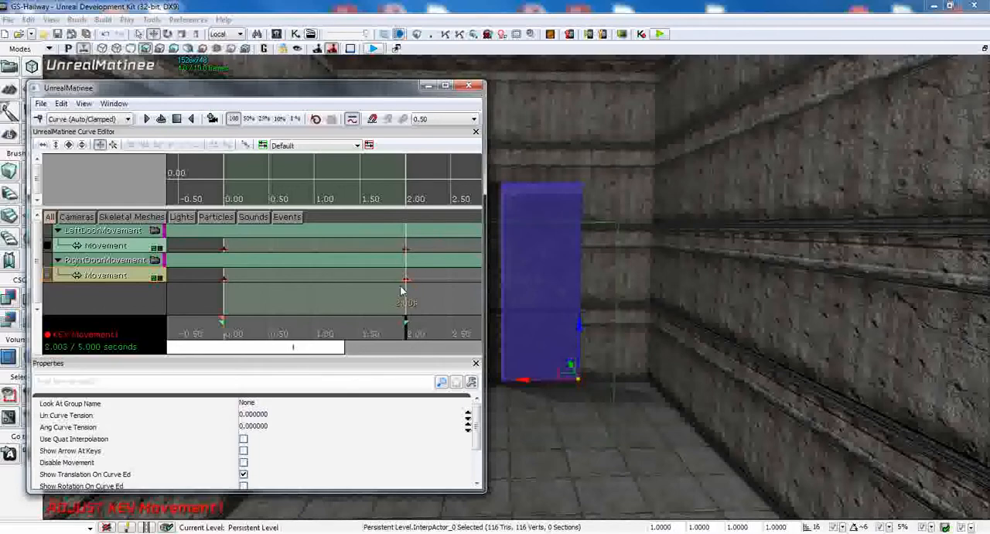
left_click_drag(524, 378, 598, 379)
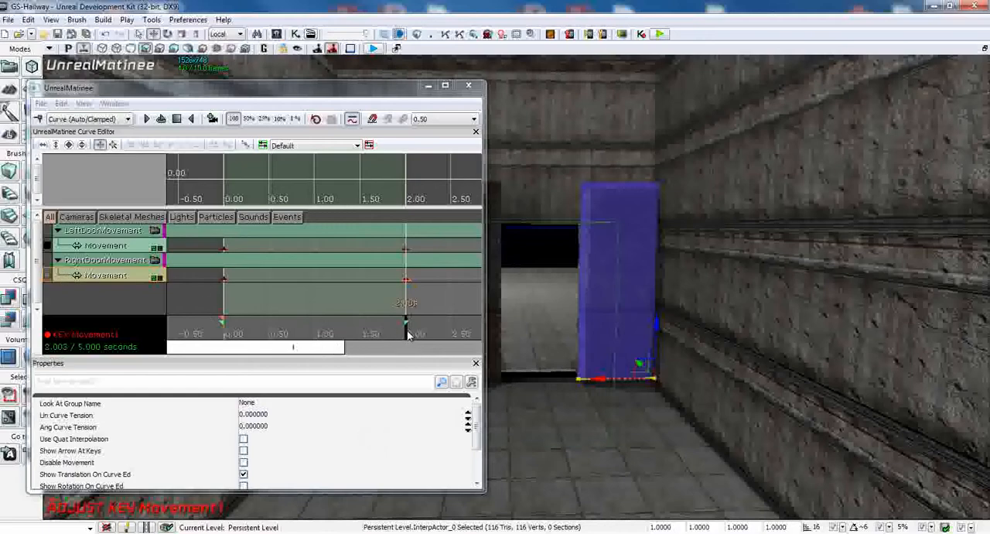
Step: Shrink Matinee without its Properties pane so both doors show, preview their movement as a loop, and close the editor
left_click_drag(409, 334, 332, 334)
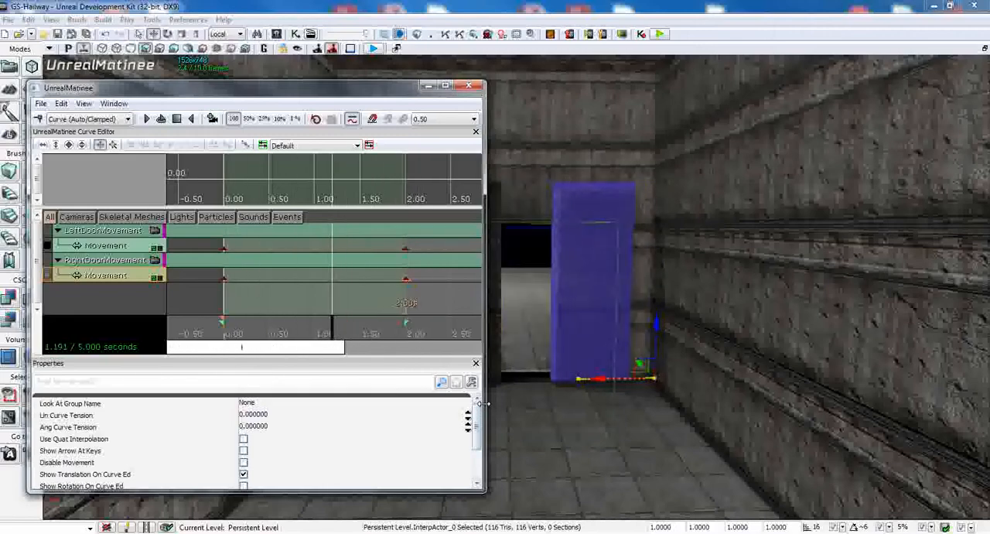
left_click(476, 363)
left_click_drag(486, 377, 663, 370)
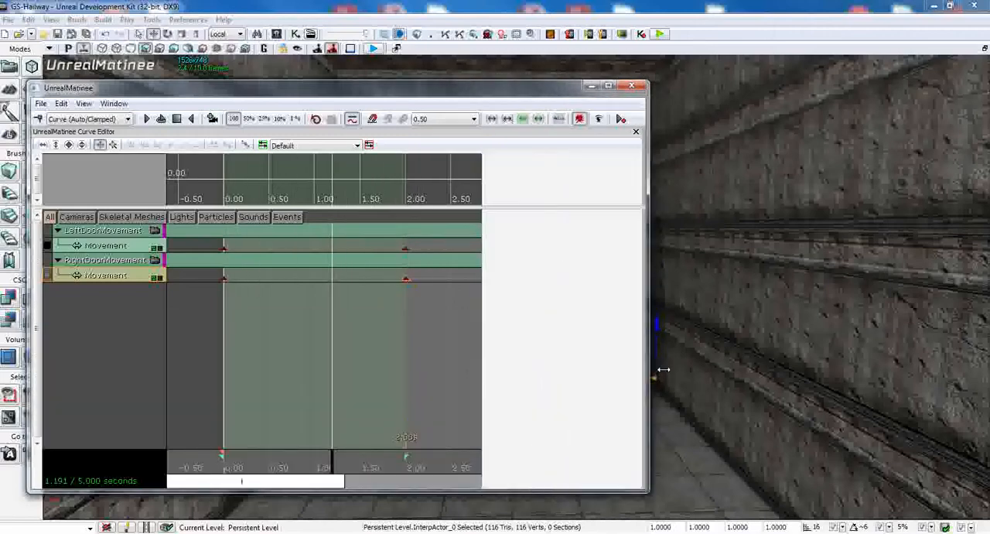
left_click_drag(372, 492, 368, 296)
left_click_drag(365, 93, 559, 308)
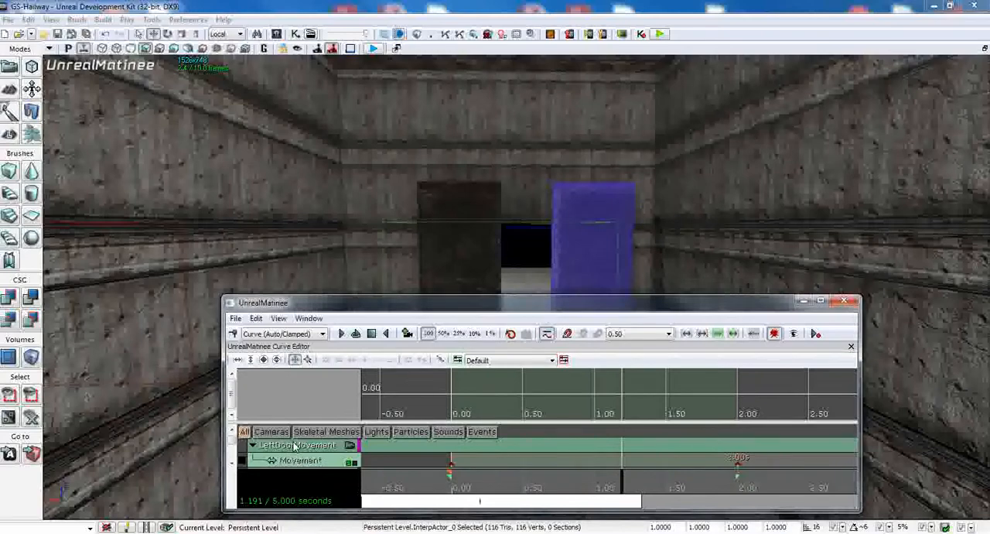
left_click(356, 334)
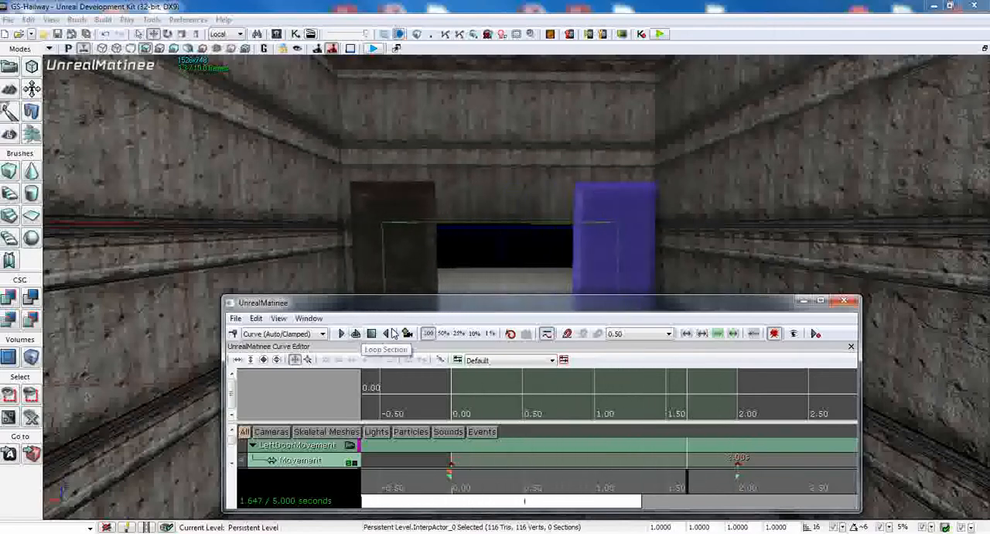
left_click(845, 302)
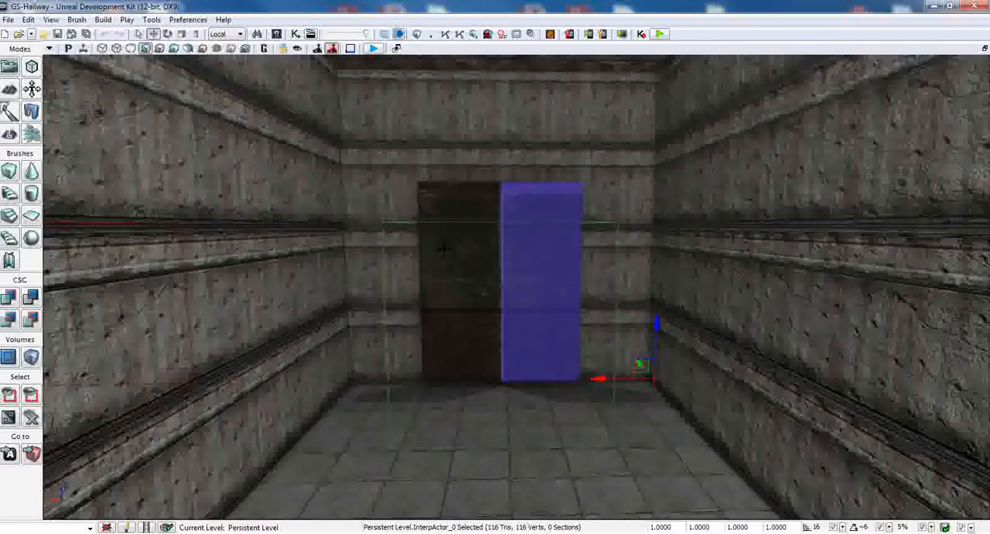
Step: Open Kismet and spread the two door object variables apart below the Matinee node
left_click(295, 34)
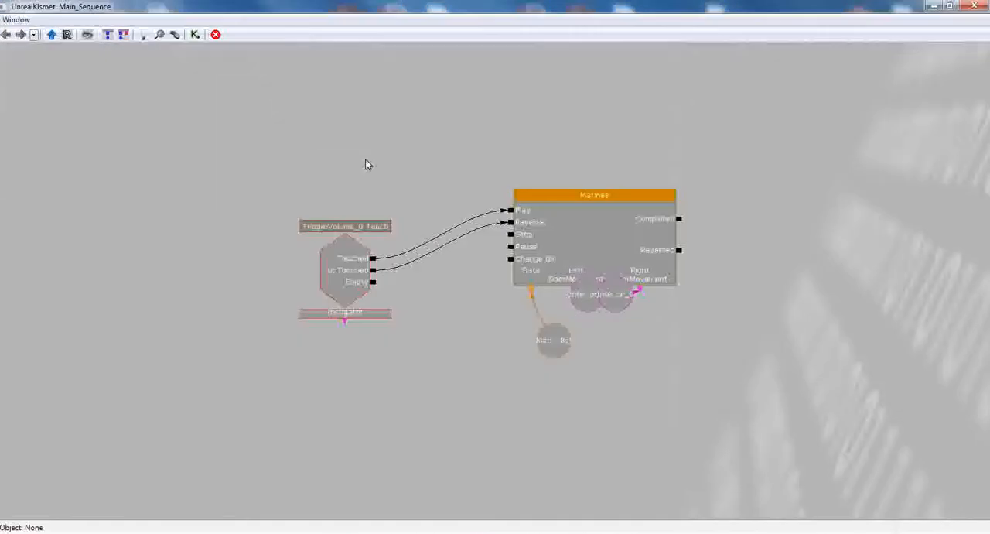
left_click_drag(584, 297, 607, 364)
left_click_drag(631, 308, 677, 367, "ctrl")
Step: Examine the Matinee node's left and right door movement links and its data variable, and close Kismet
left_click(592, 290)
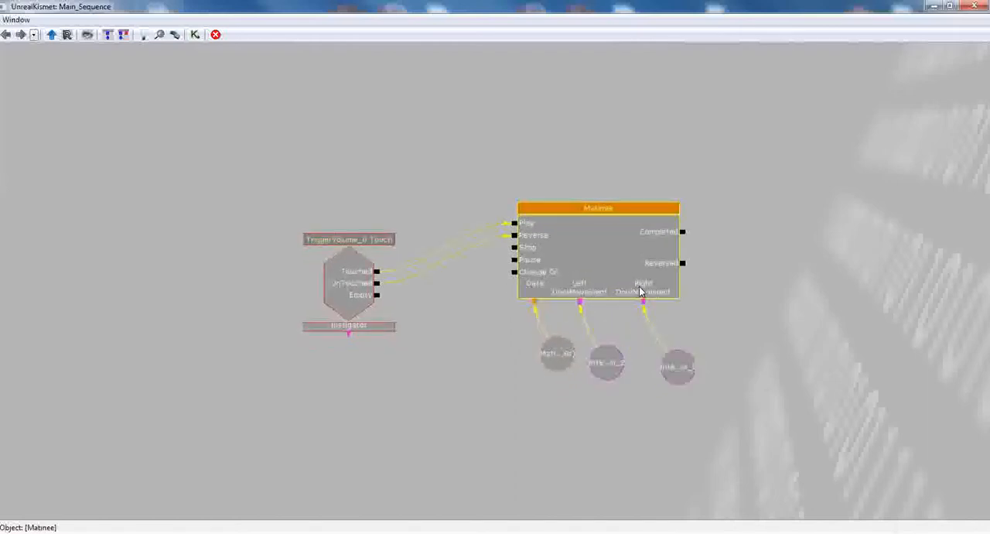
left_click(611, 315)
left_click(616, 358)
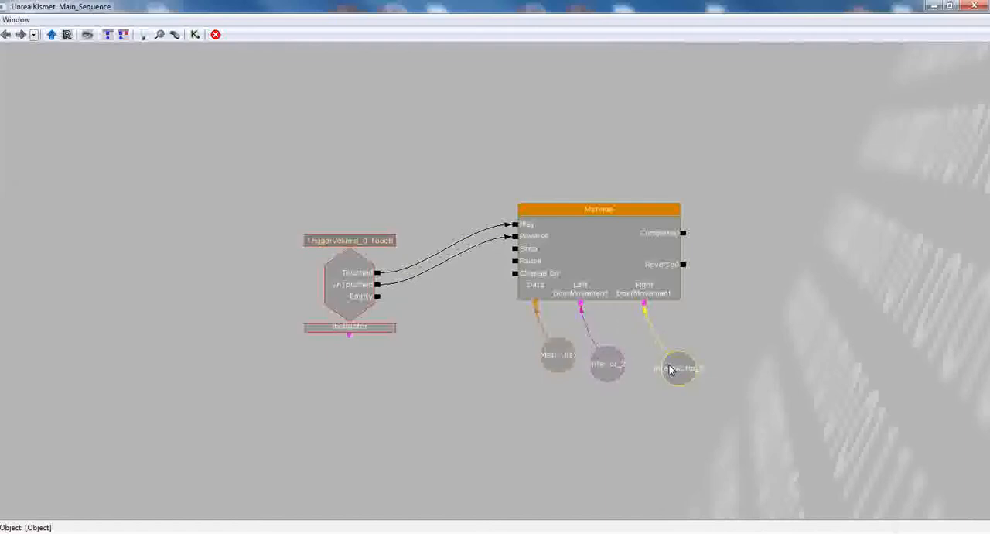
left_click(675, 368)
left_click(568, 354)
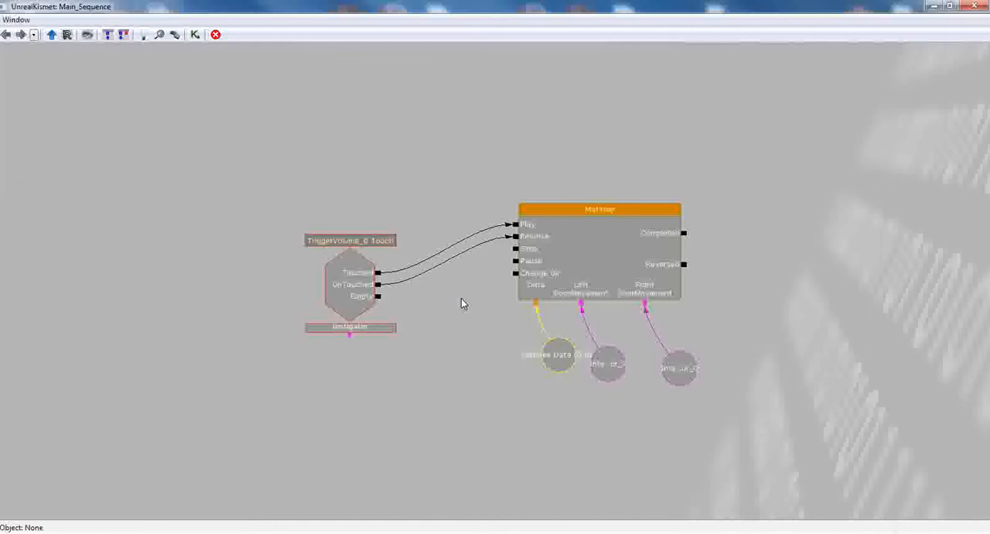
left_click(975, 7)
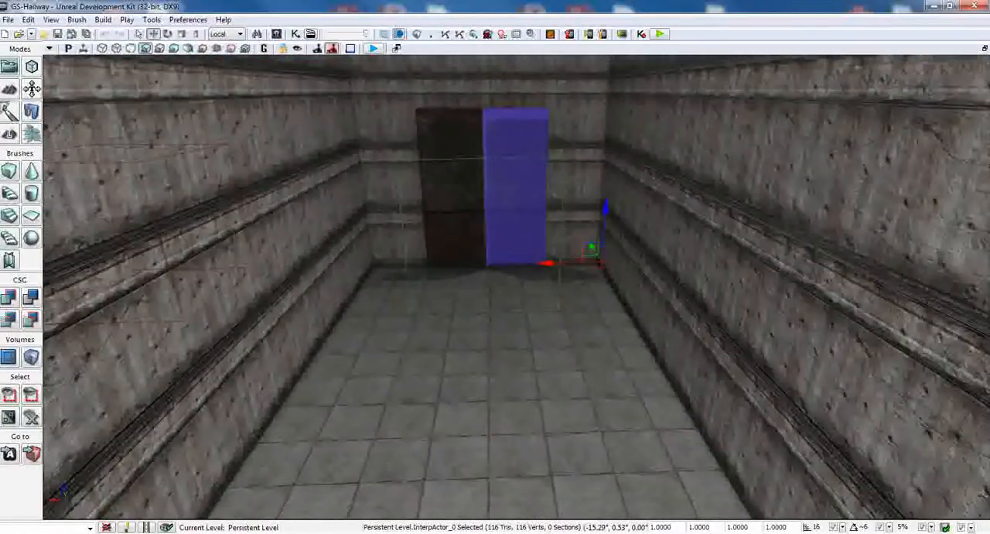
Step: Play the level from the hallway floor and walk through the double door and back to test its opening and closing
left_click_drag(520, 376, 520, 356)
right_click(483, 376)
left_click(501, 372)
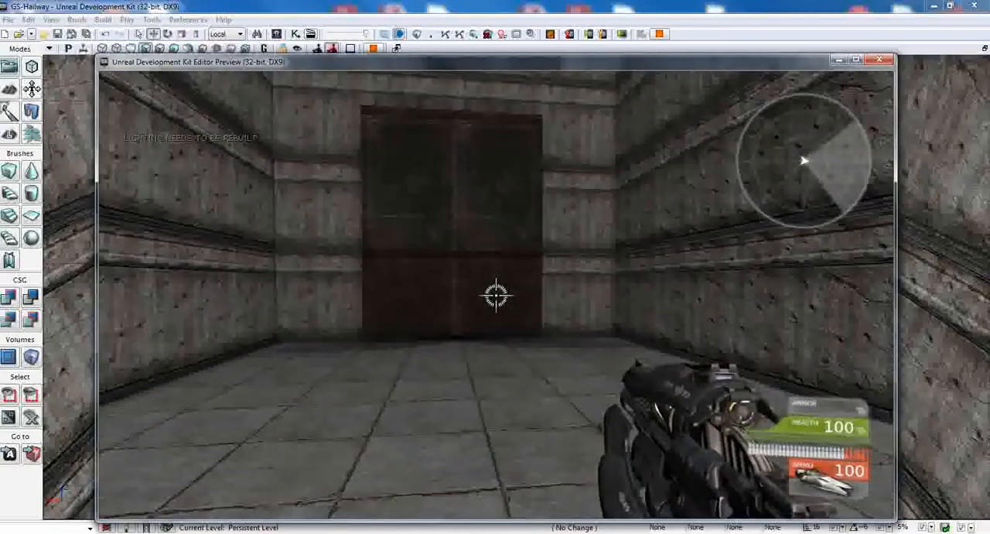
key("w")
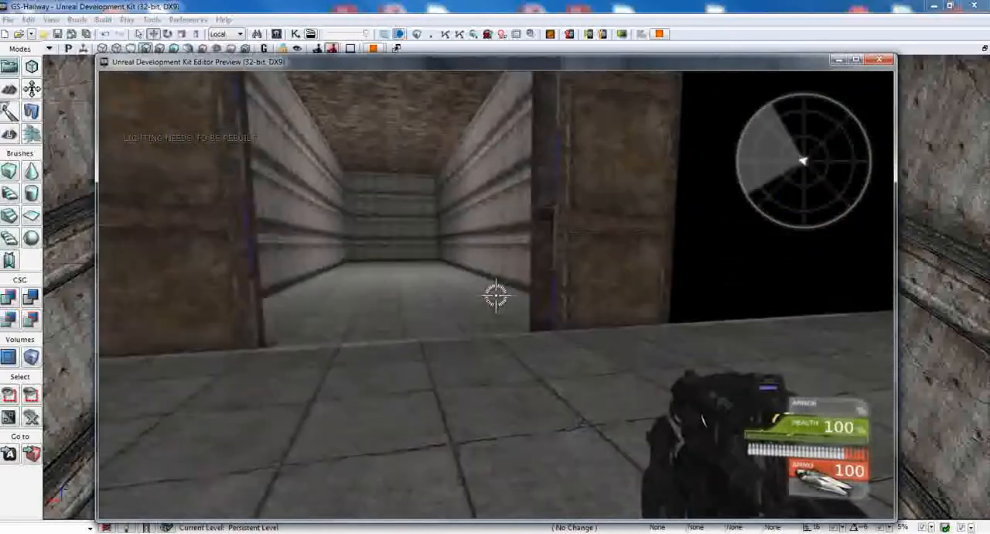
key("s")
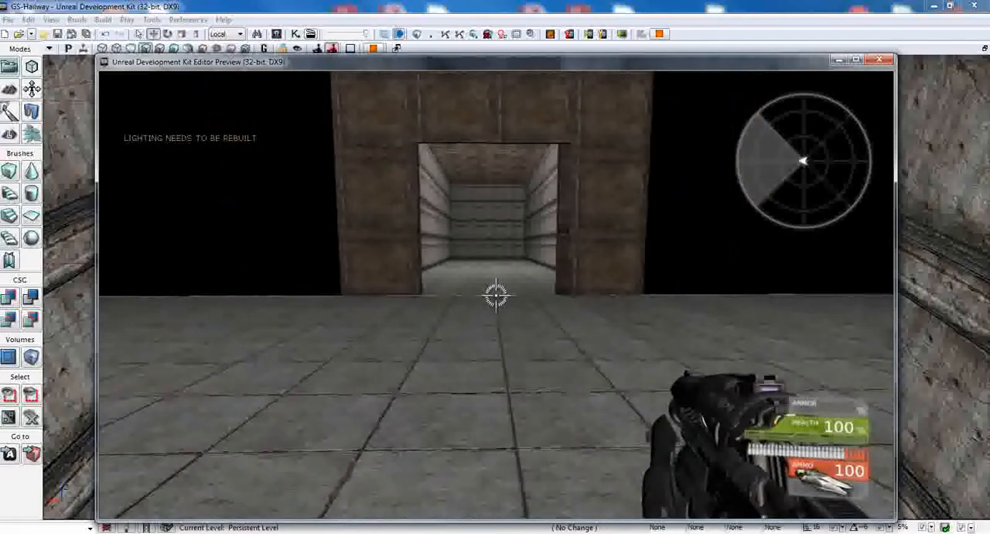
key("w")
key("d")
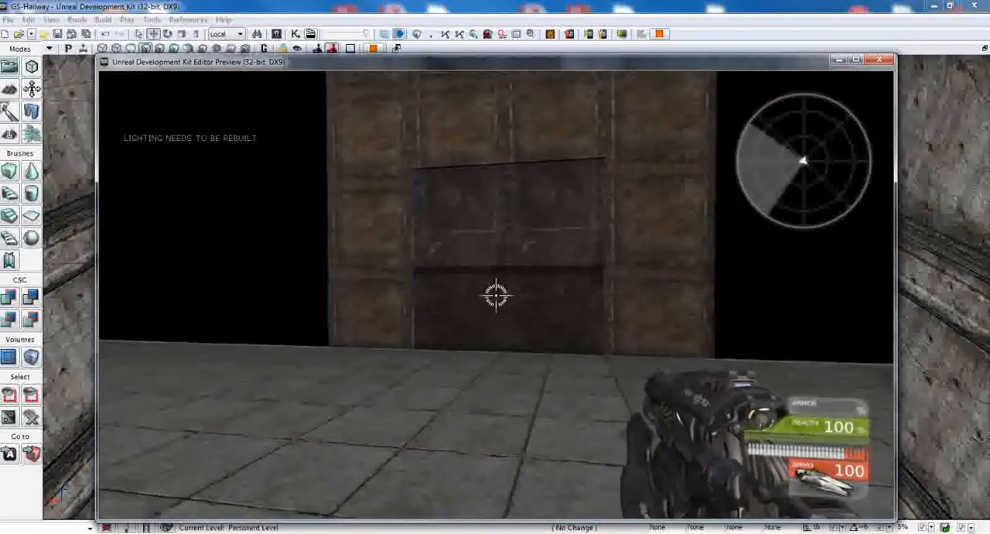
Step: Walk back in through the double door, view the open panels up close, and back away down the hallway until they close
key("w")
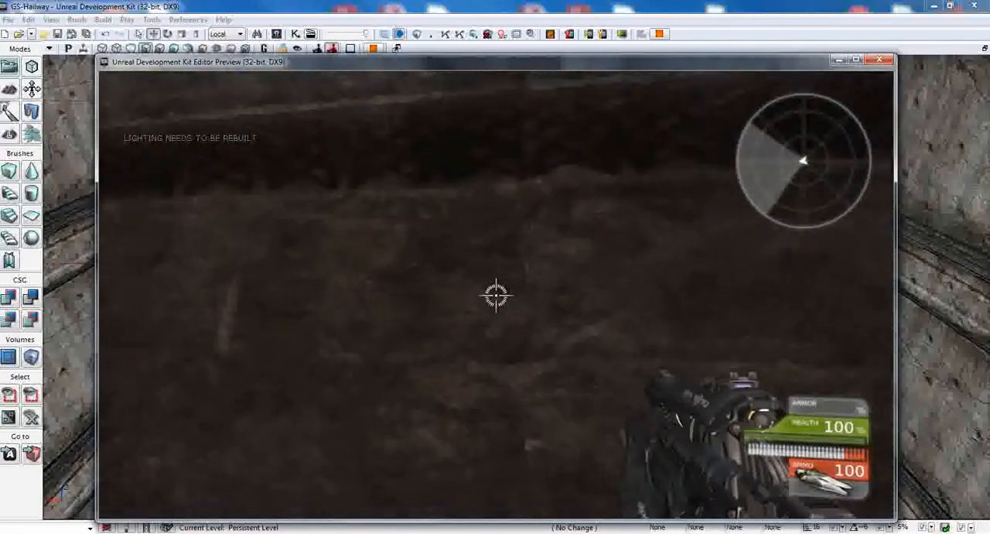
key("w")
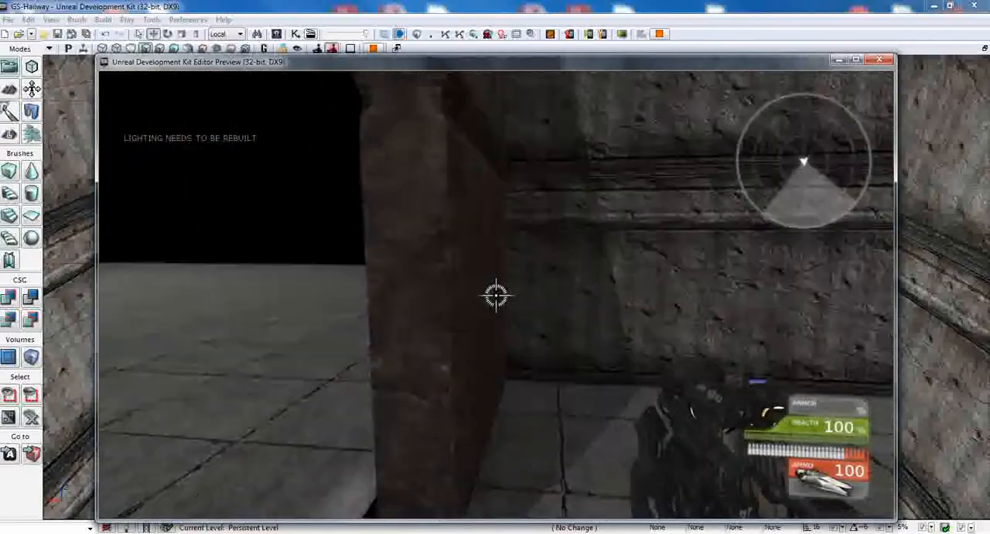
key("s")
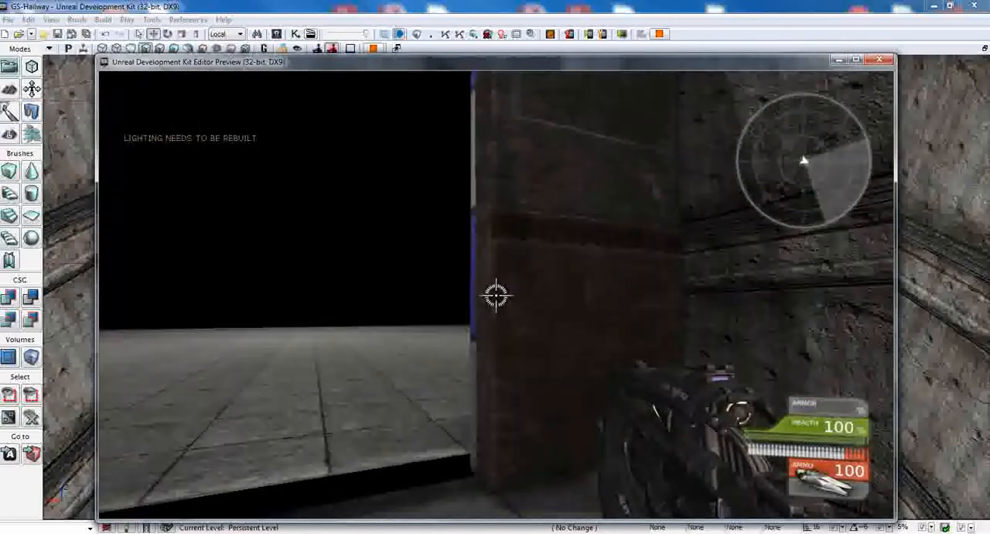
key("s")
key("s")
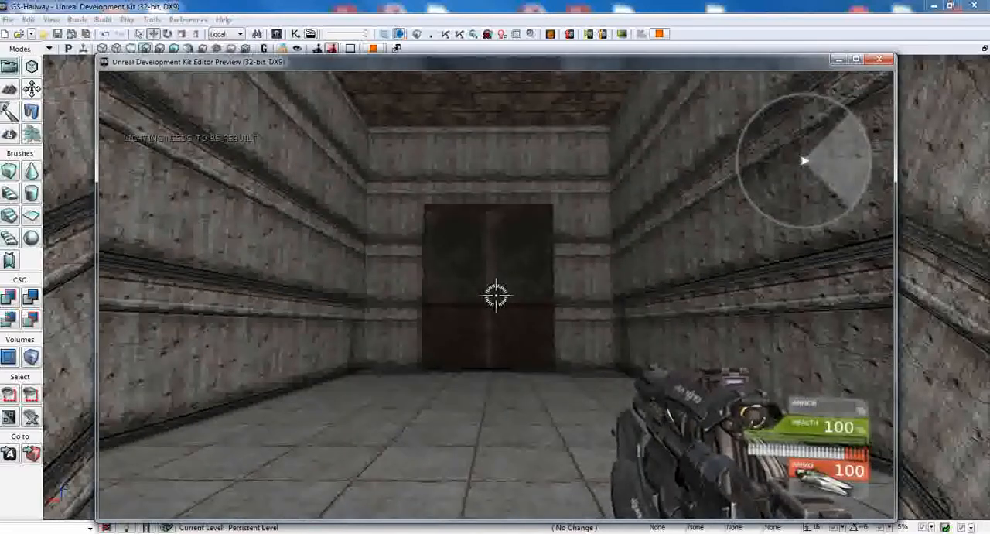
Step: Approach the closed double door from the hallway, pass through it again, and turn to watch it from outside
key("w")
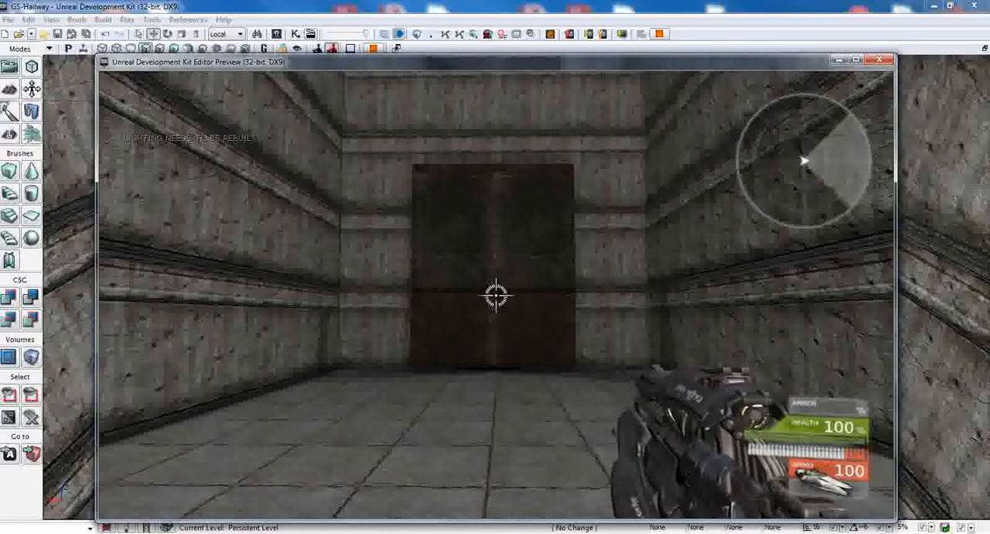
key("w")
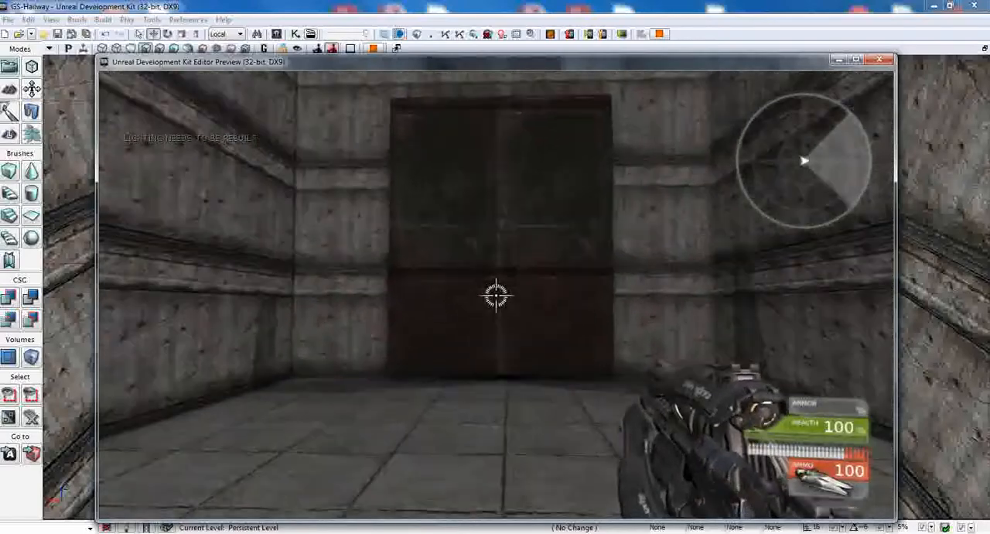
key("w")
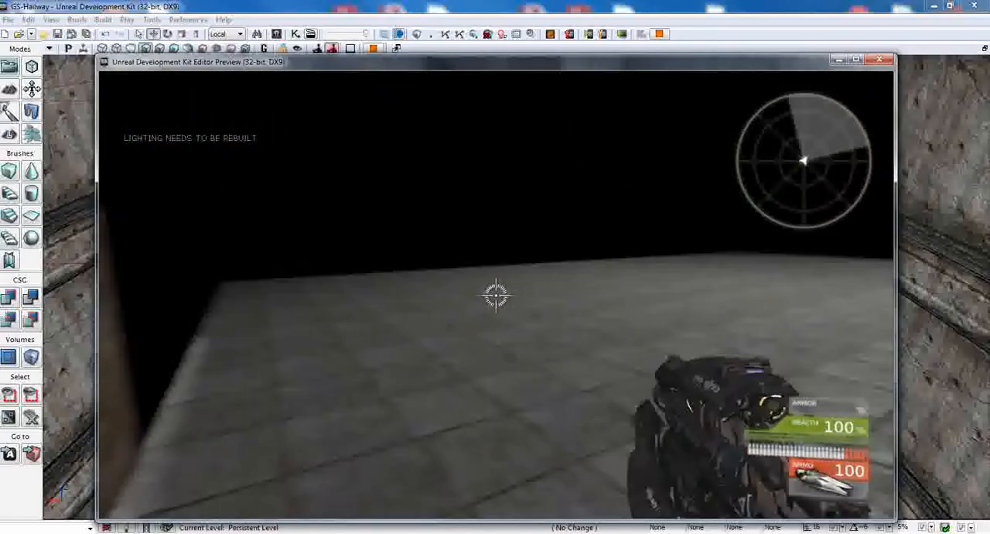
key("s")
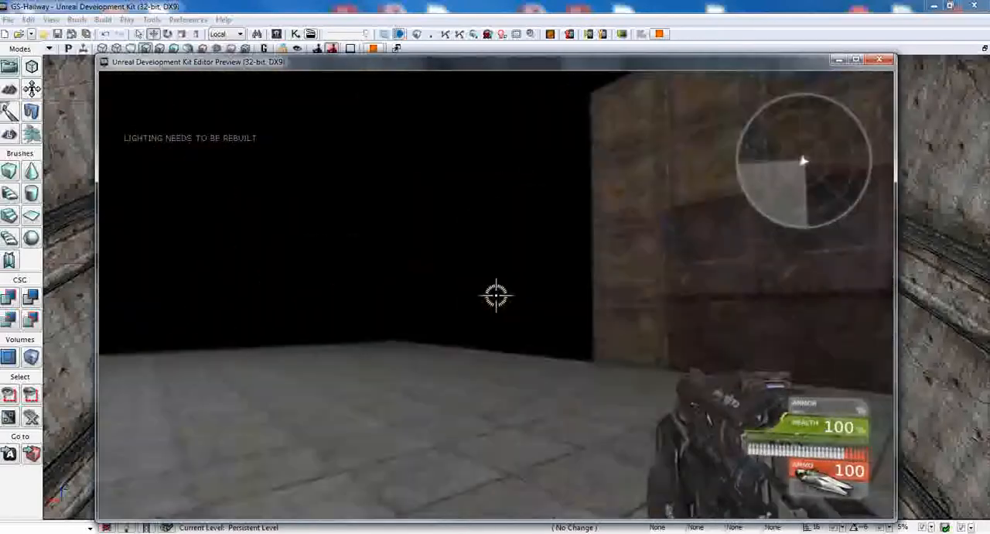
key("w")
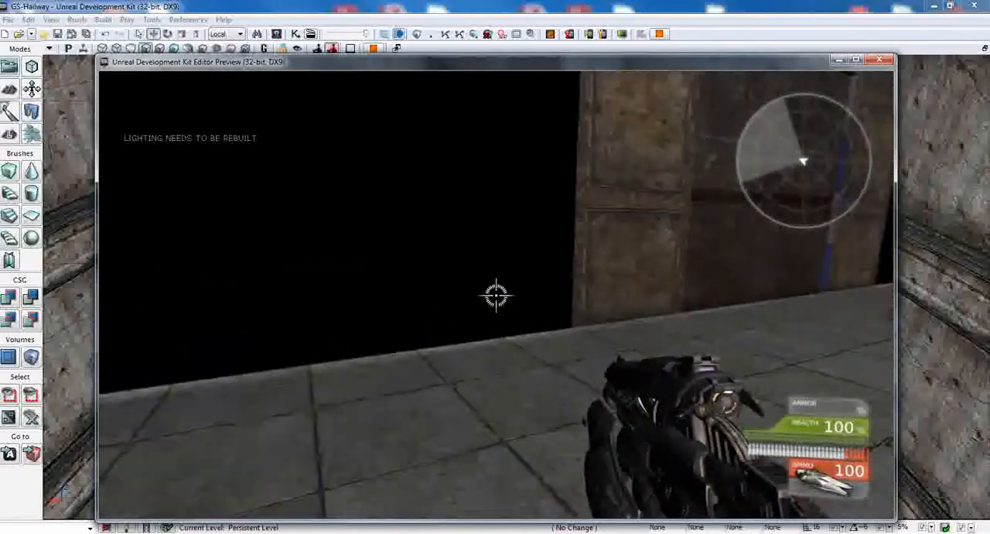
Step: Fire the weapon's beam while circling outside, tracing dark marks on the outer wall above and beside the double door
left_click(496, 296)
right_click(496, 295)
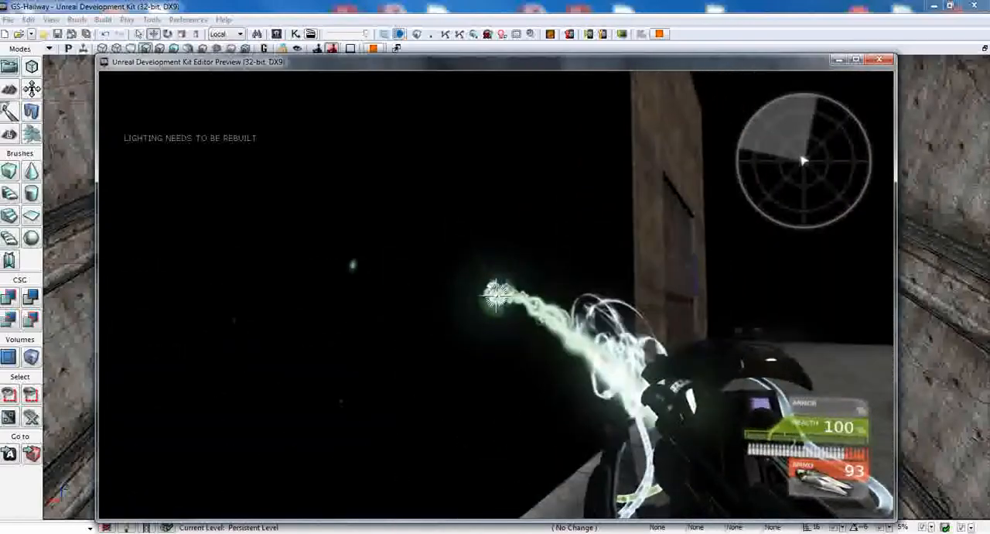
key("a")
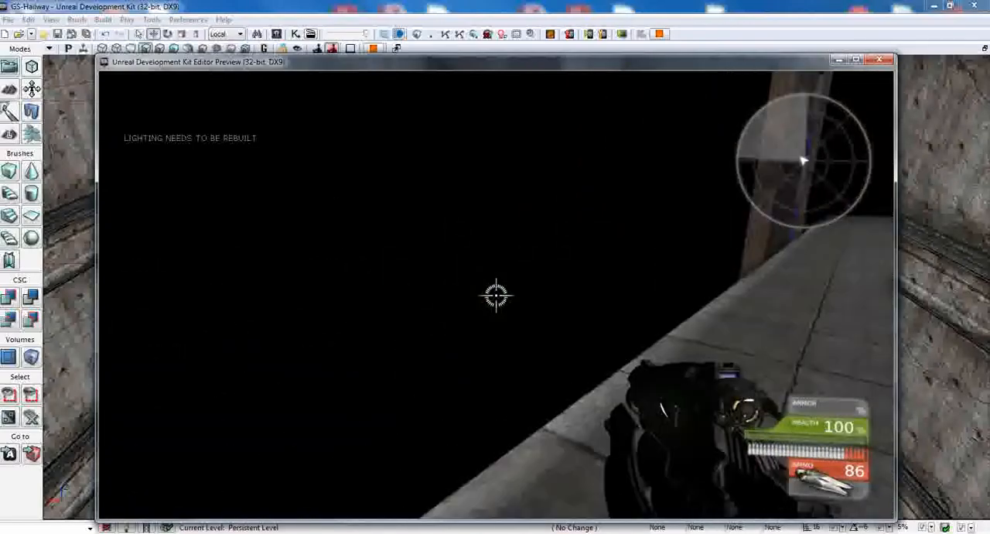
key("w")
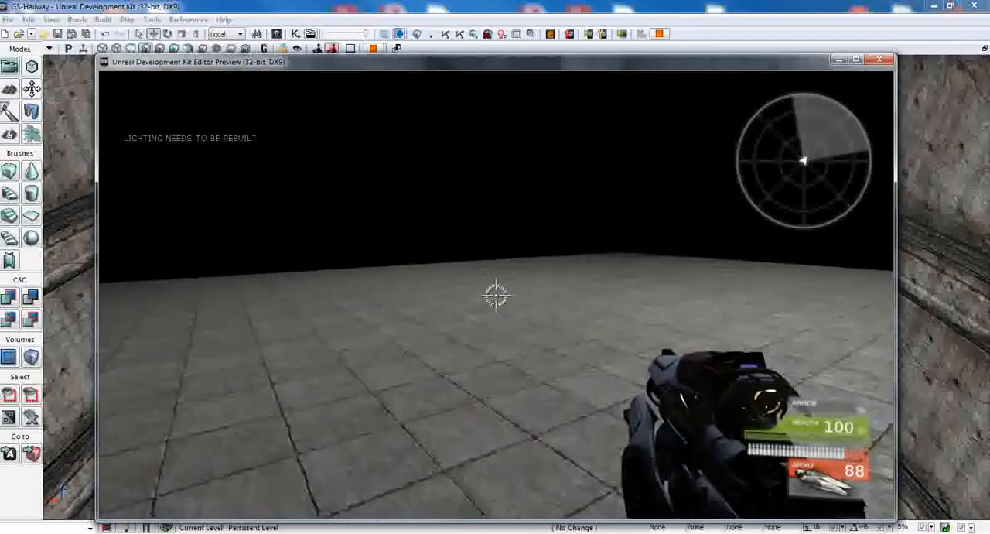
key("w")
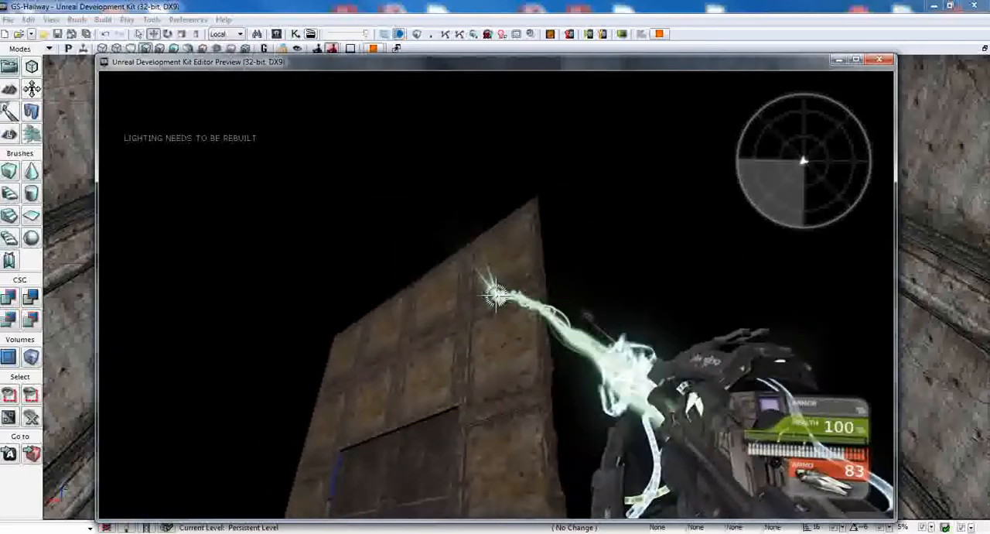
right_click_drag(496, 295, 496, 294)
key("s")
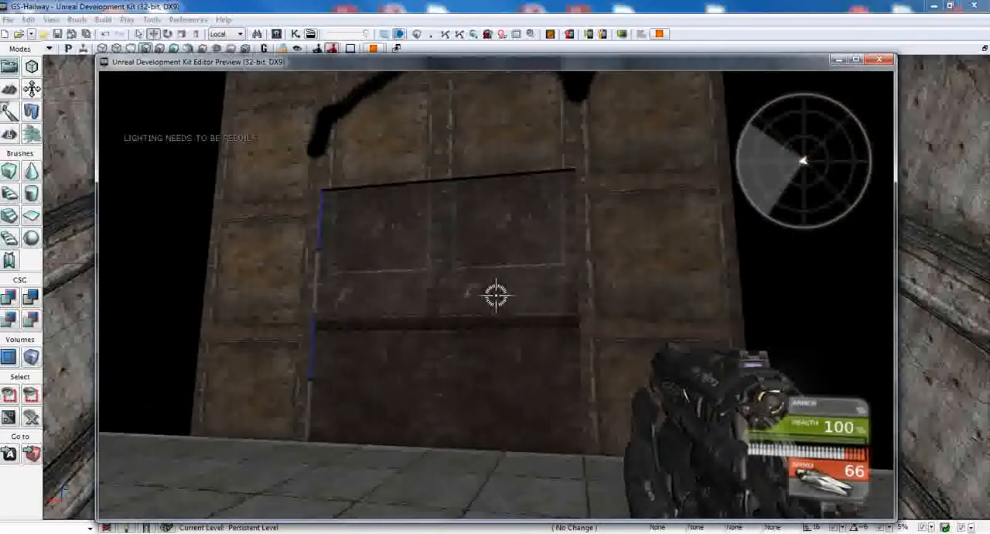
key("a")
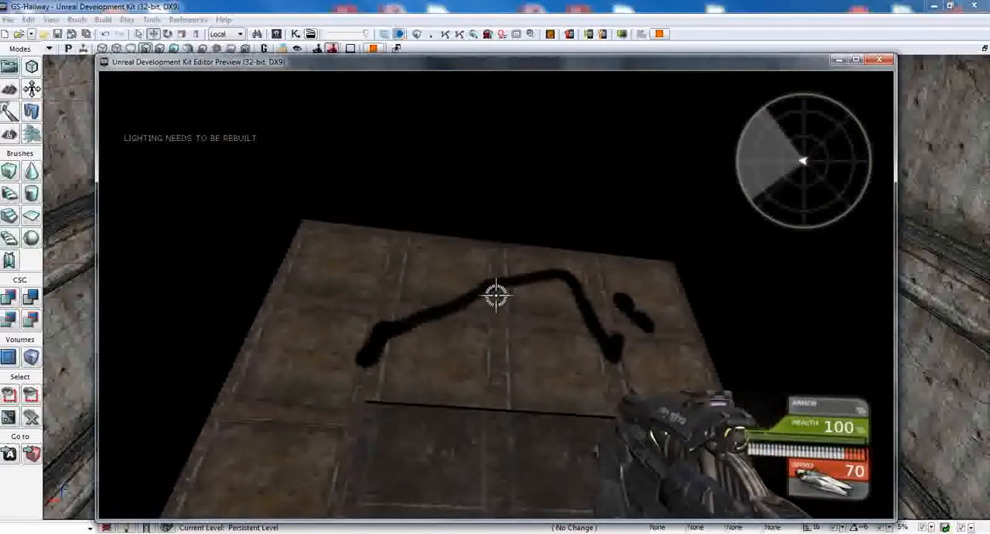
right_click_drag(496, 295, 496, 295)
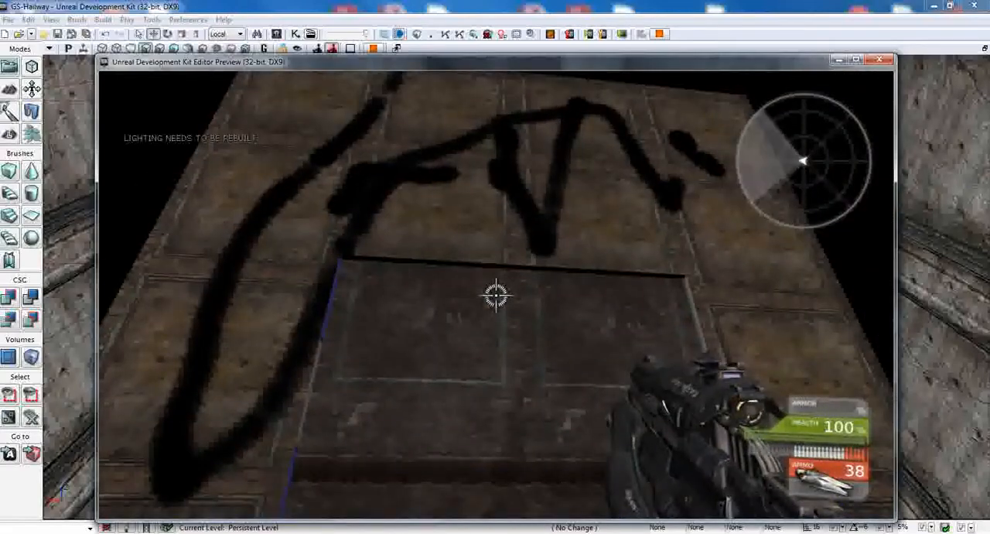